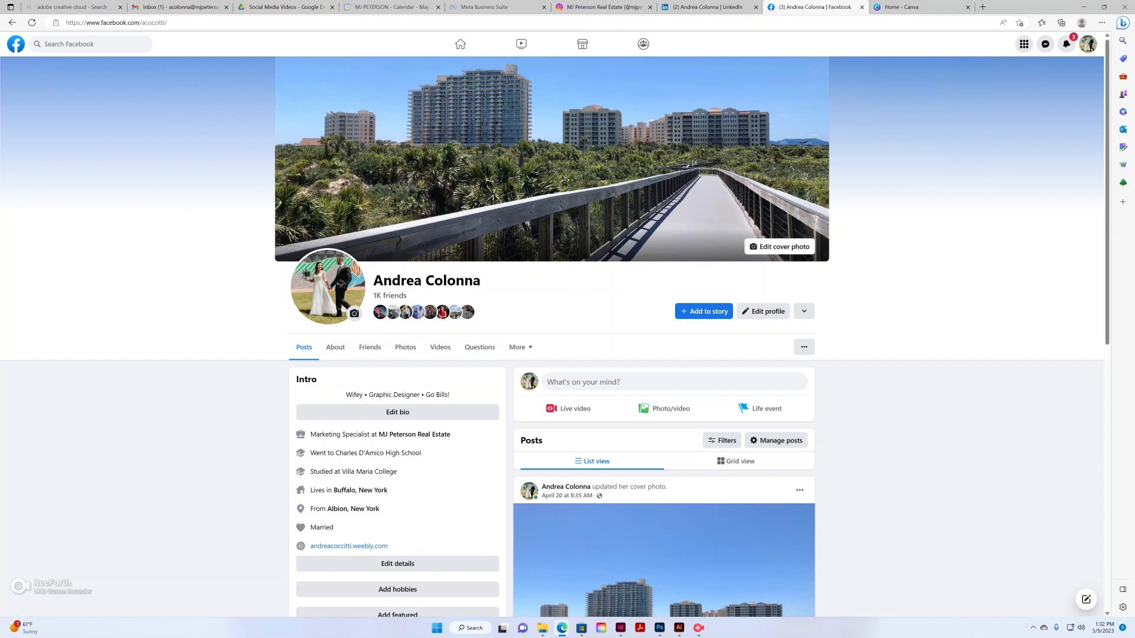
From the home feed, go to the Pages you manage under See more and start a new Page
click(460, 44)
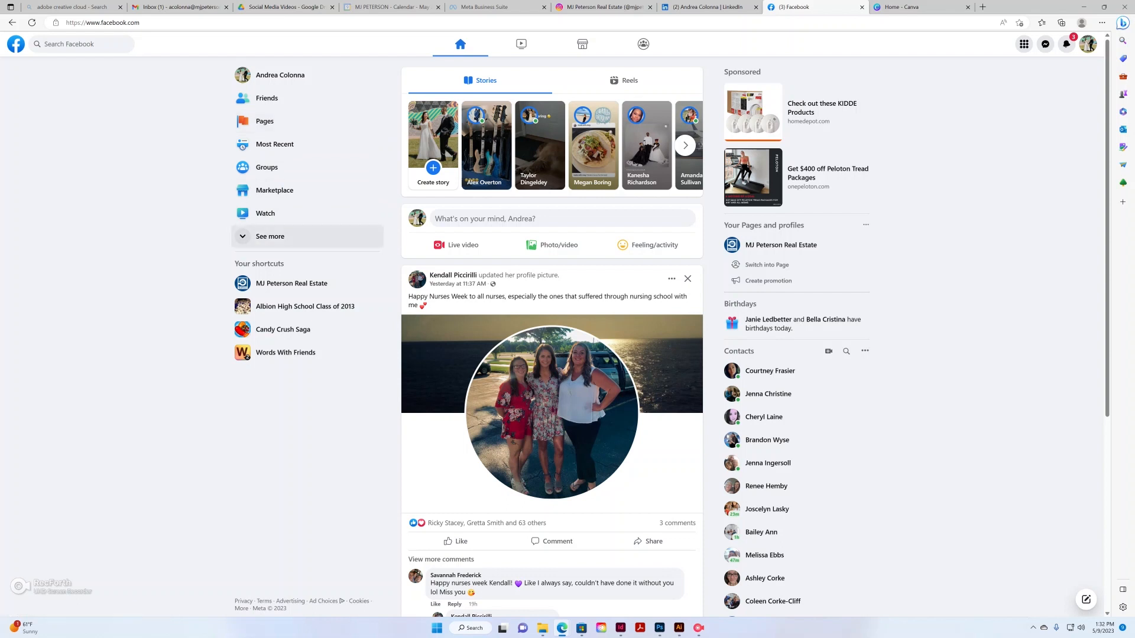
click(270, 236)
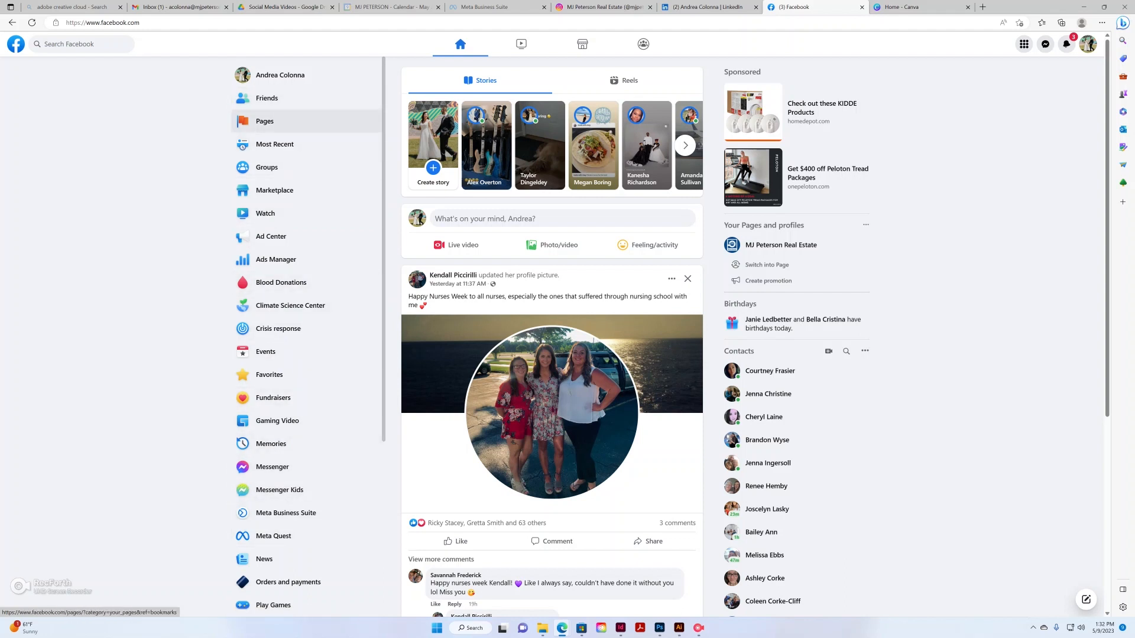
click(265, 121)
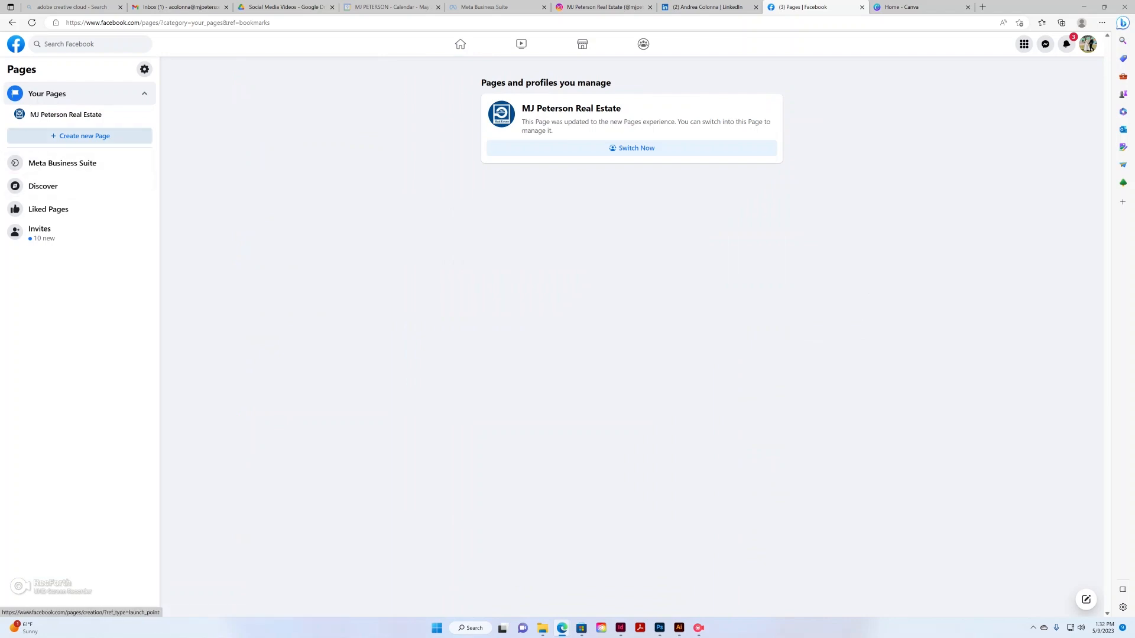
click(83, 136)
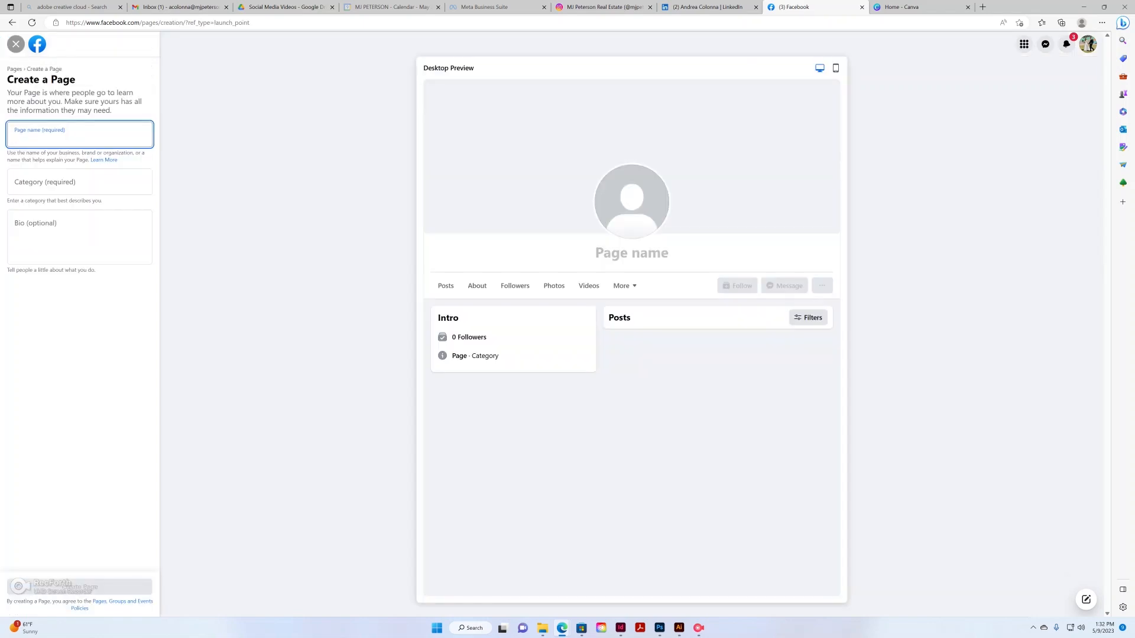
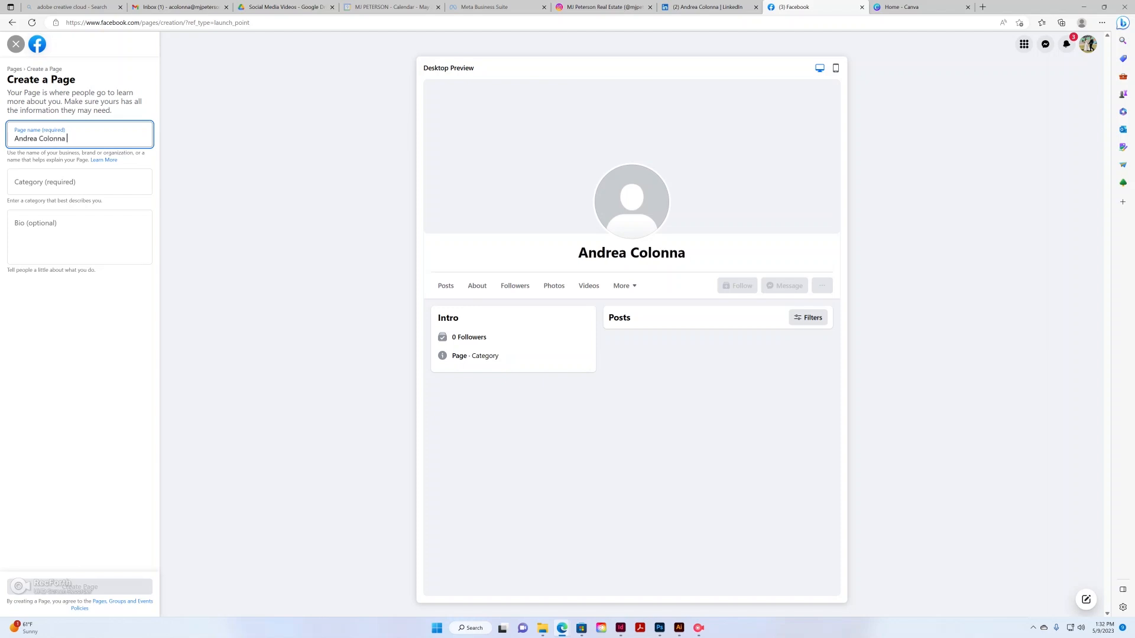
Name the Page with the owner's name followed by '716 Real Estate', fixing the typo
text( 716)
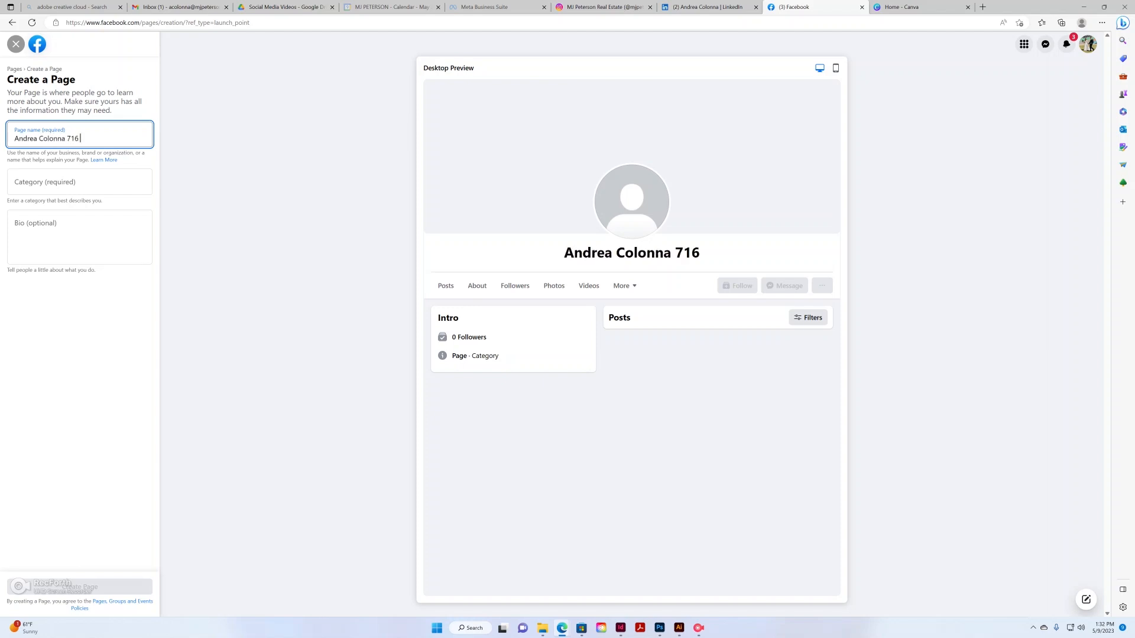
text( Rel)
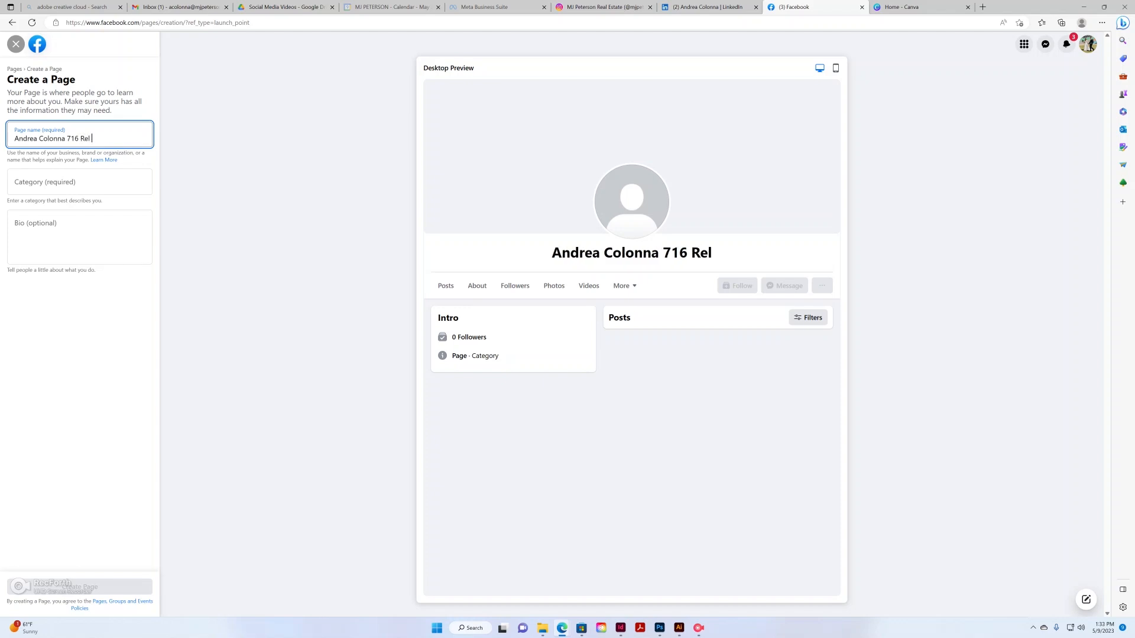
key(BackSpace)
text(al Estate)
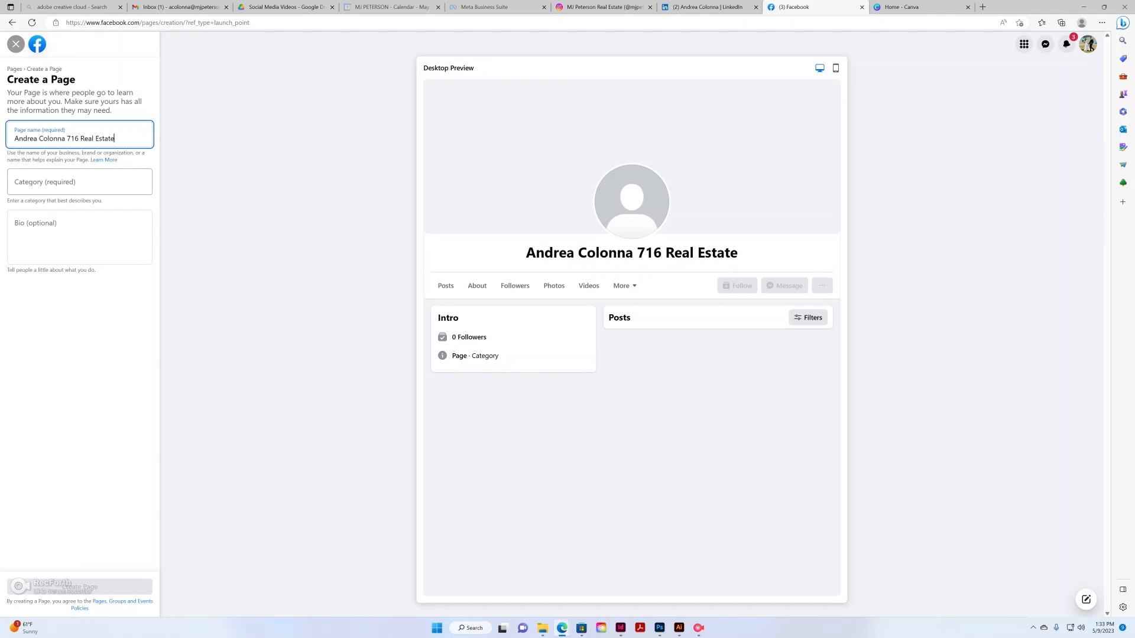
Search 'real' in Category and choose Real Estate Agent
click(79, 182)
click(118, 137)
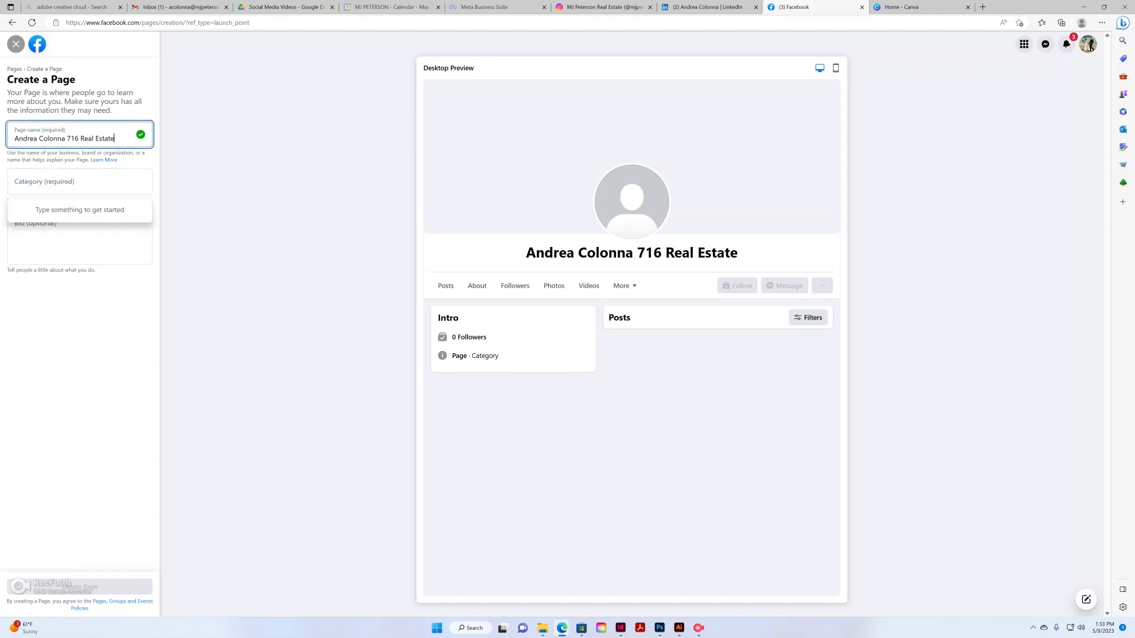
click(79, 182)
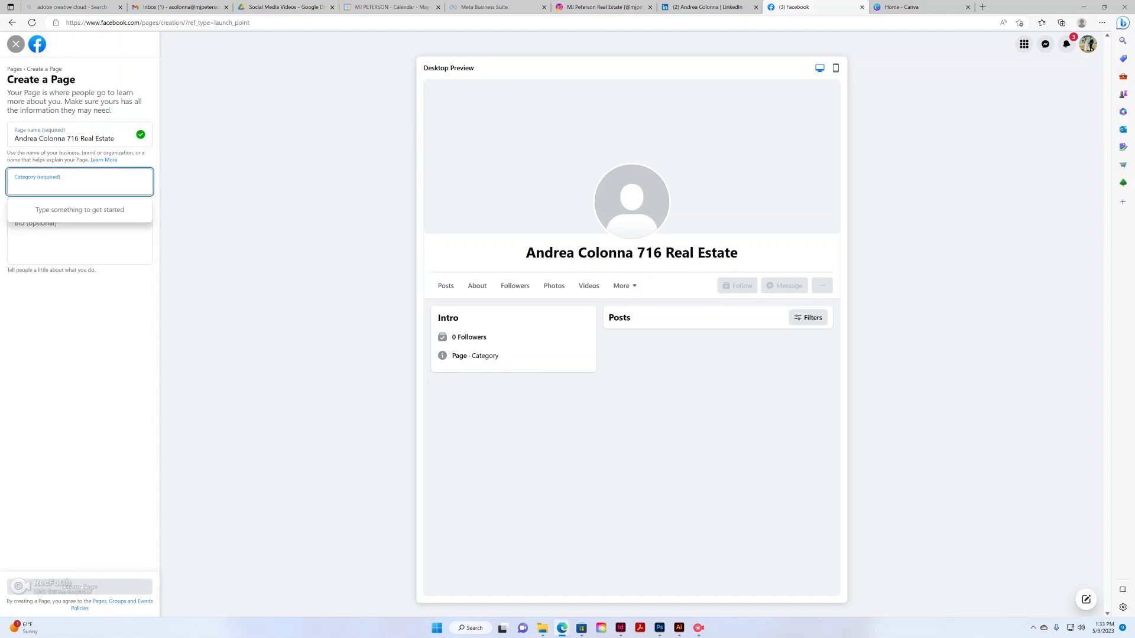
text(real)
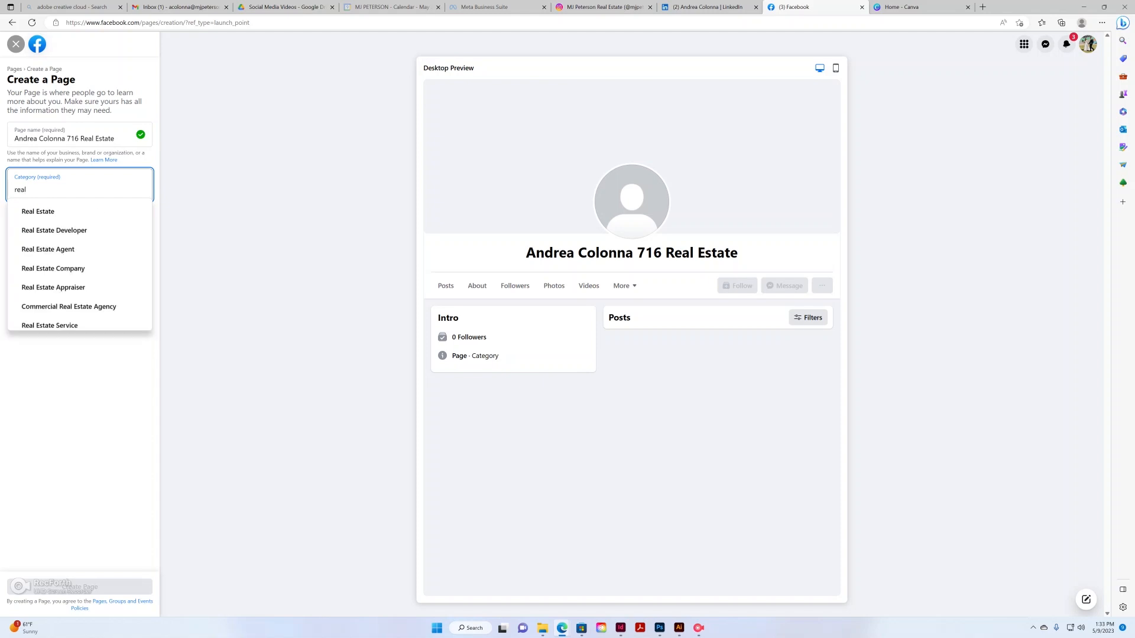
click(49, 249)
click(50, 249)
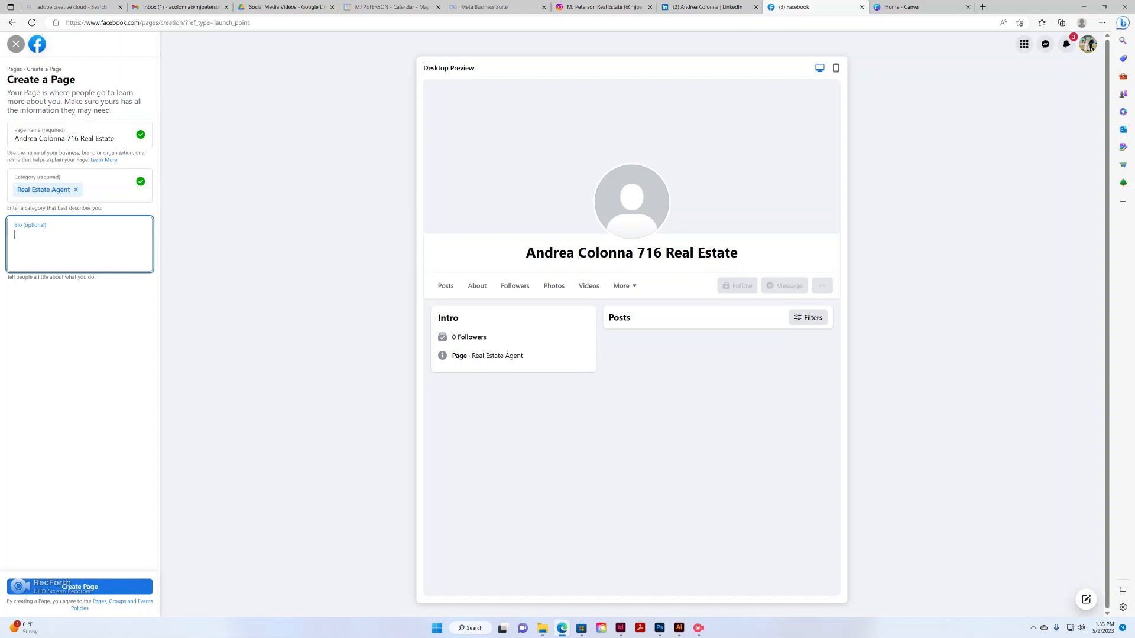
Enter the bio 'Serving Western New York since 1995, come to me for all your real estate needs.' and create the Page
text(S)
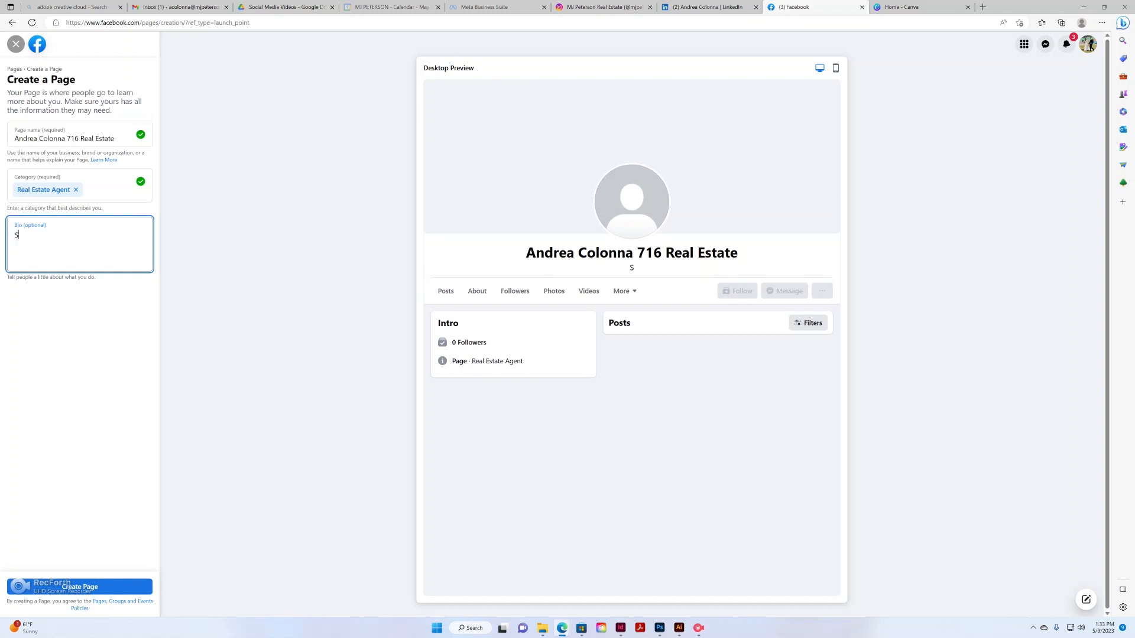
text(erving Western New York s)
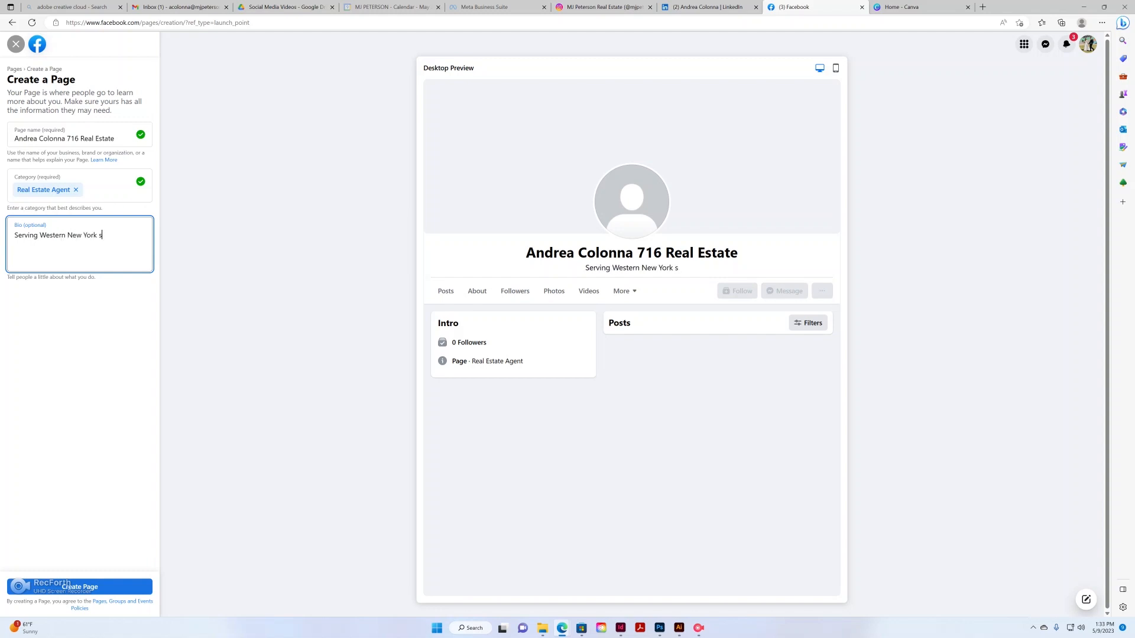
text(ince 19)
text(95)
text(, com)
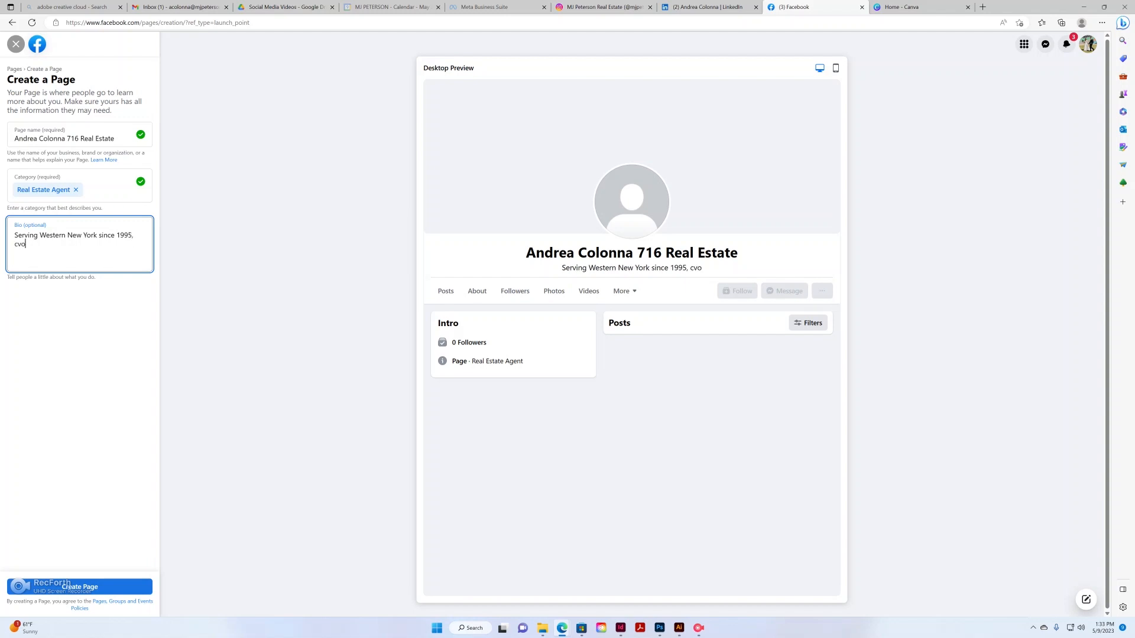
text(e to me for o)
text(ll your re)
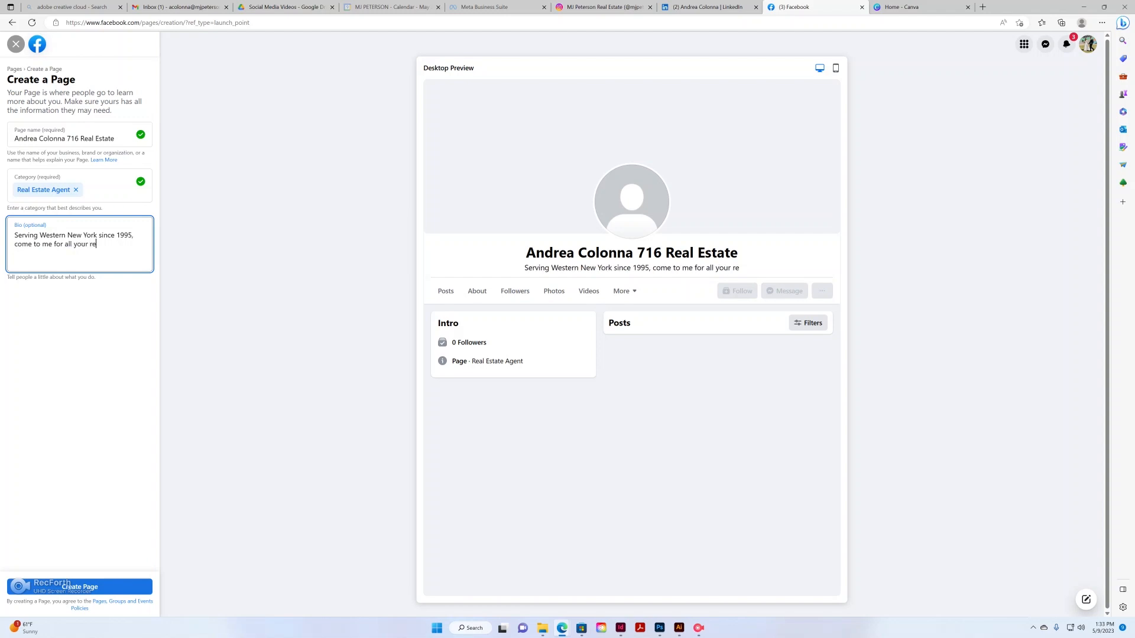
text(al estate needs.)
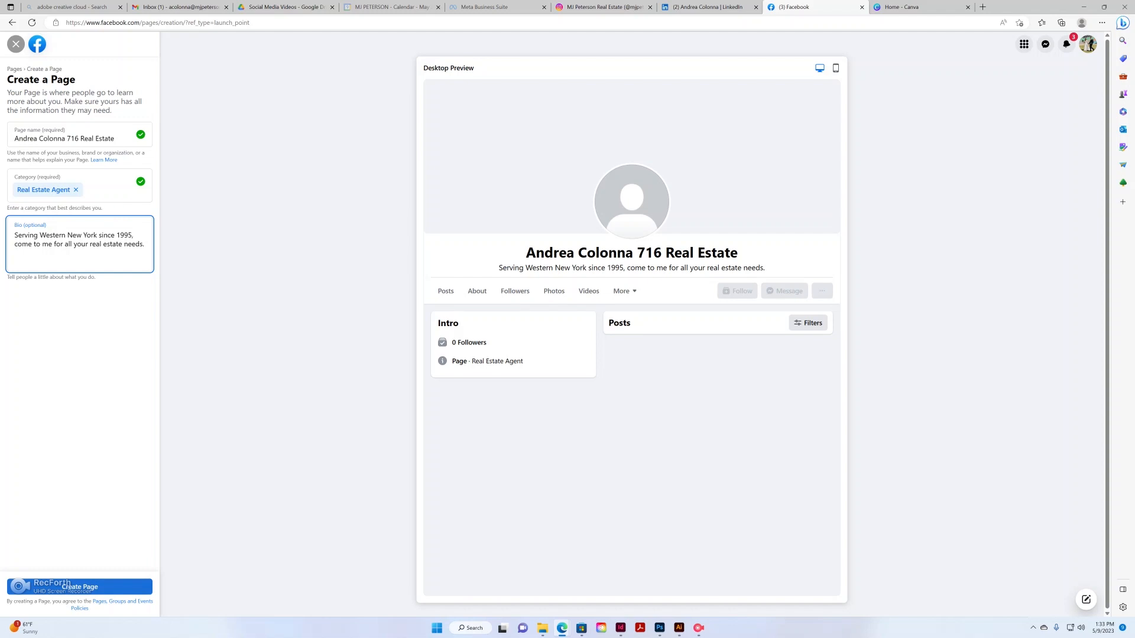
click(79, 587)
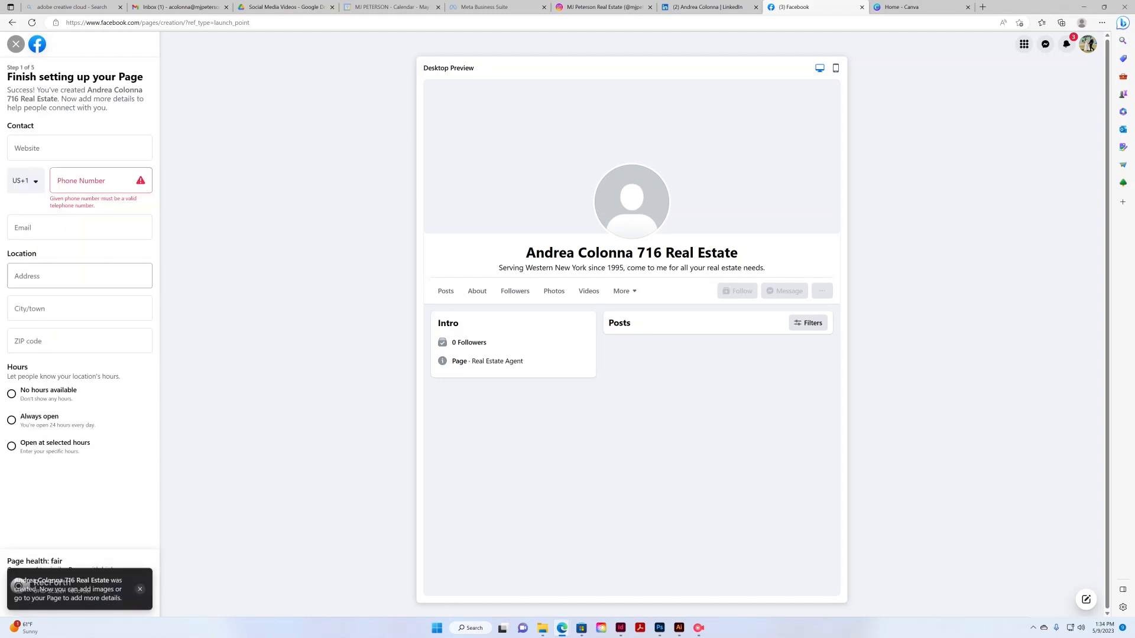
Fill in the business website, phone number and the saved business email address
click(80, 148)
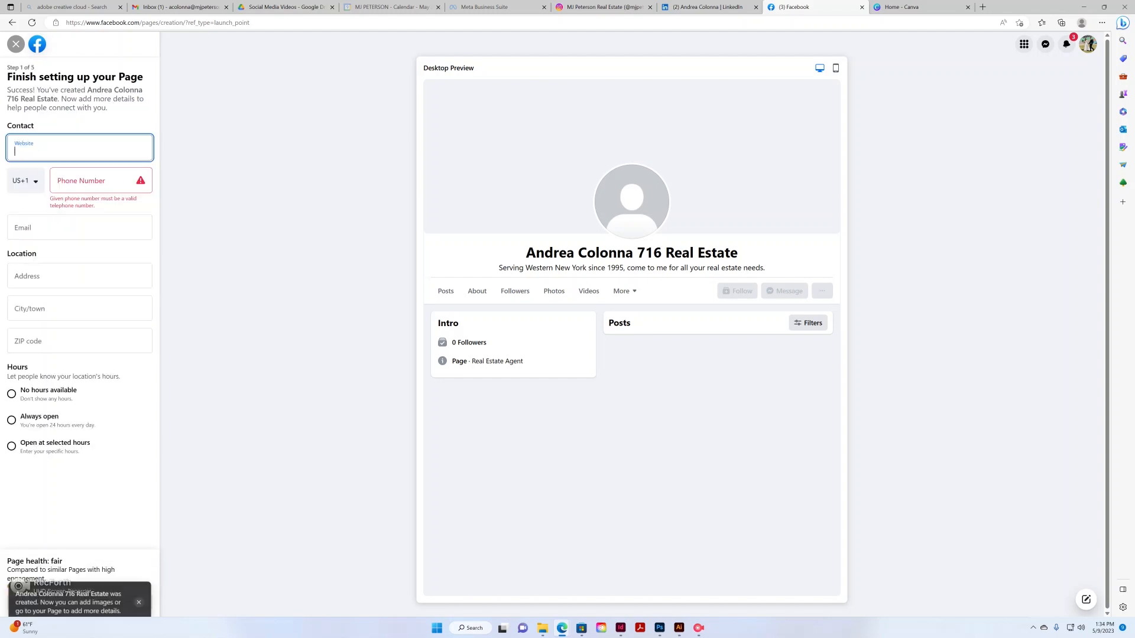
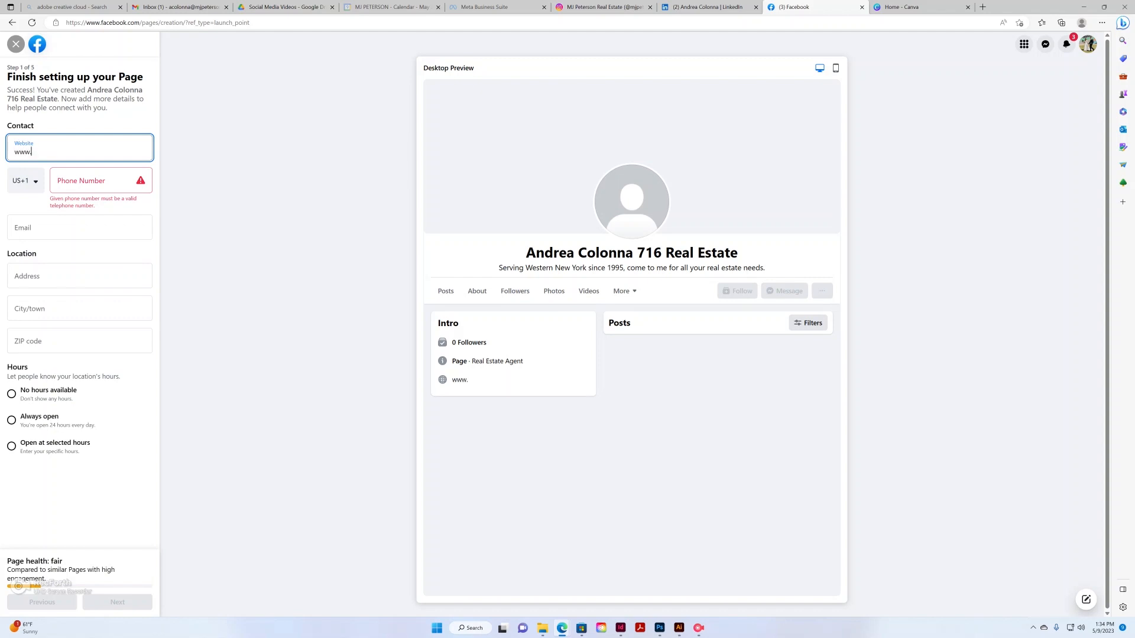
click(95, 180)
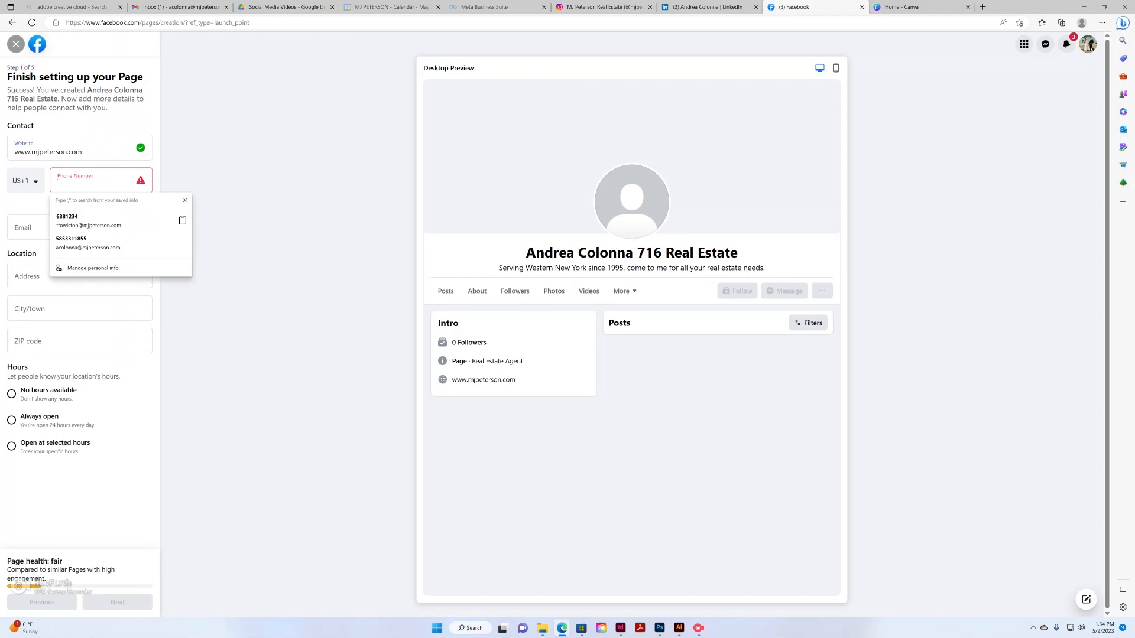
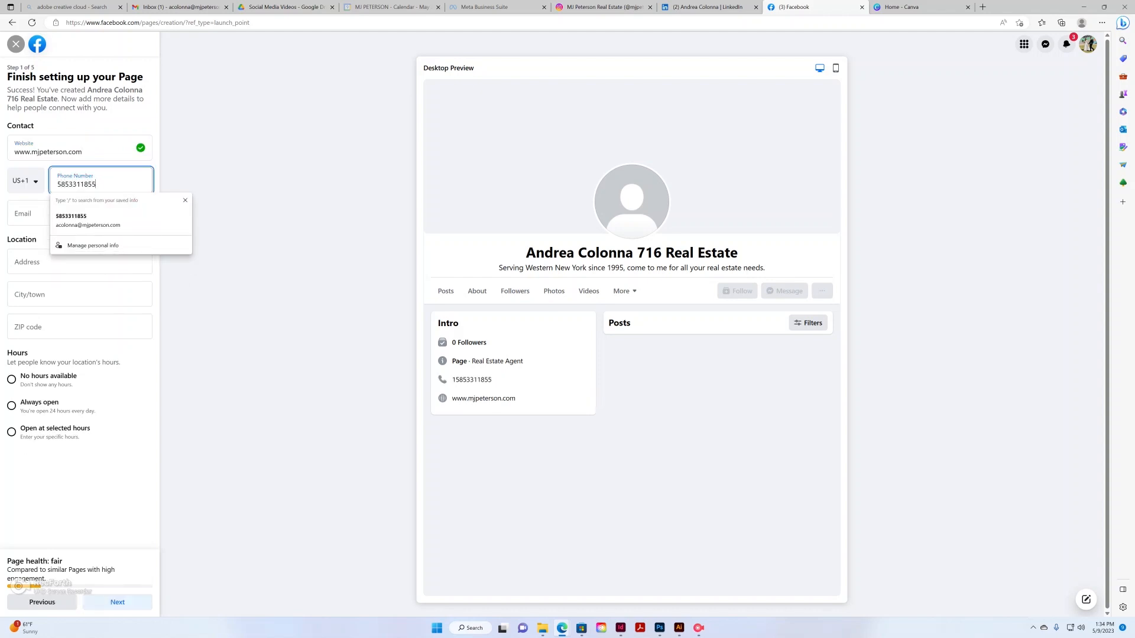
click(79, 214)
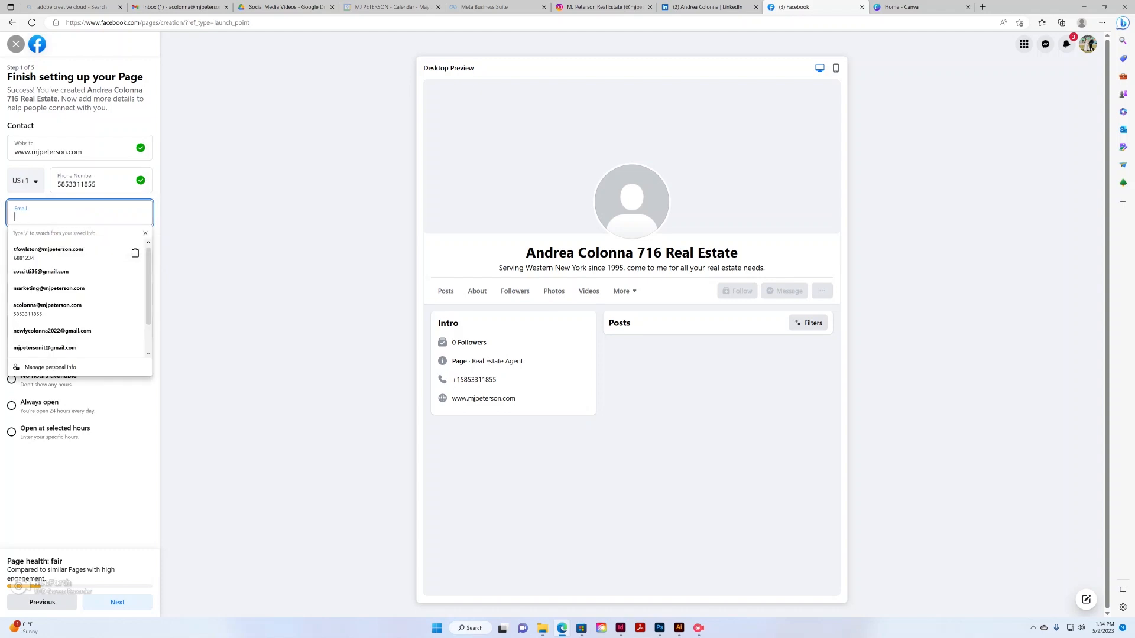
text(a)
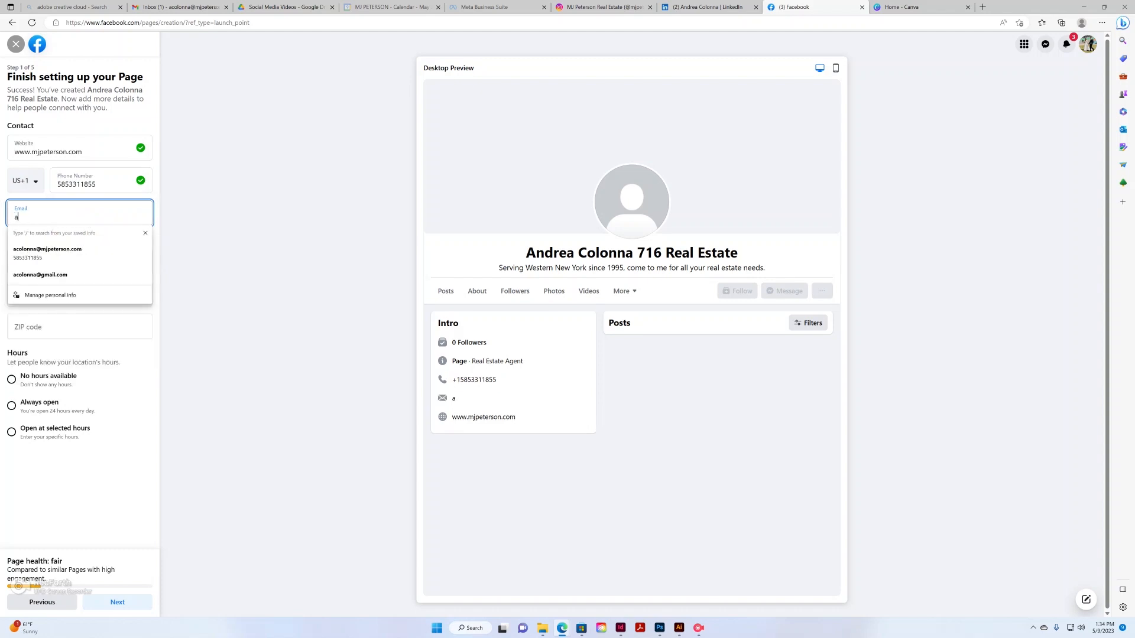
key(Down)
key(Return)
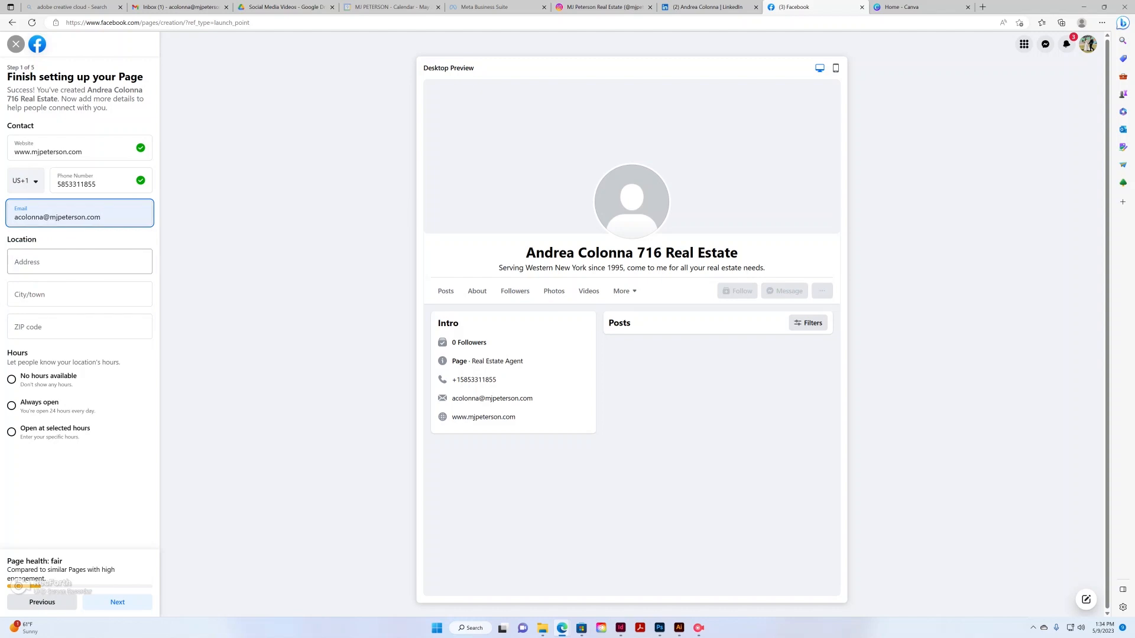
click(79, 262)
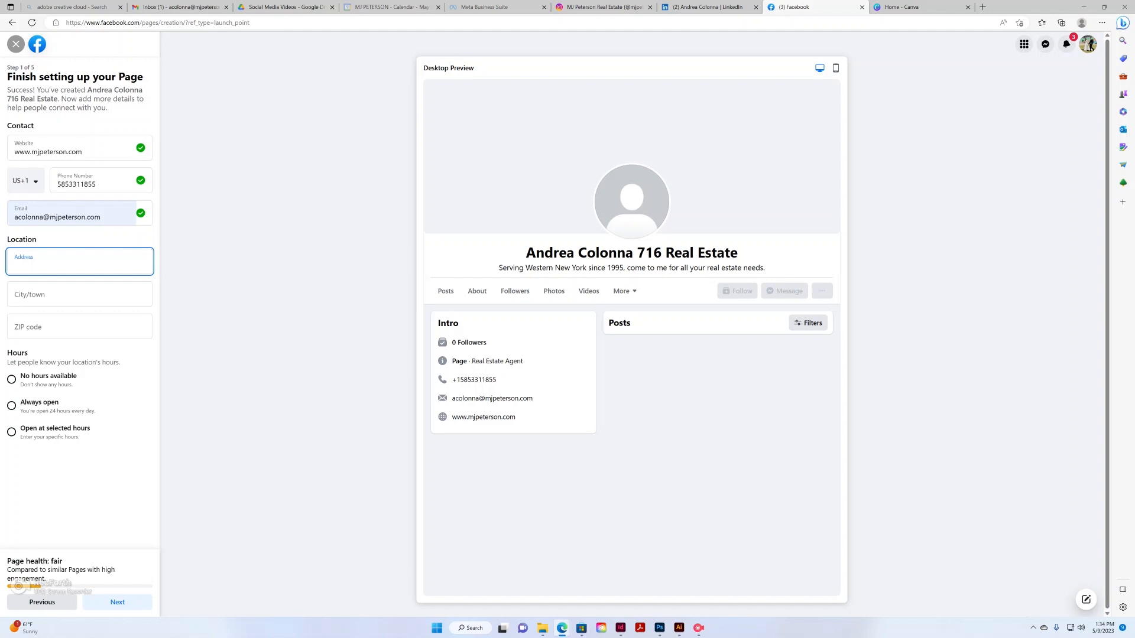
Set Hours to 'No hours available', discarding the Selected Hours dialog, and submit the contact step
click(11, 380)
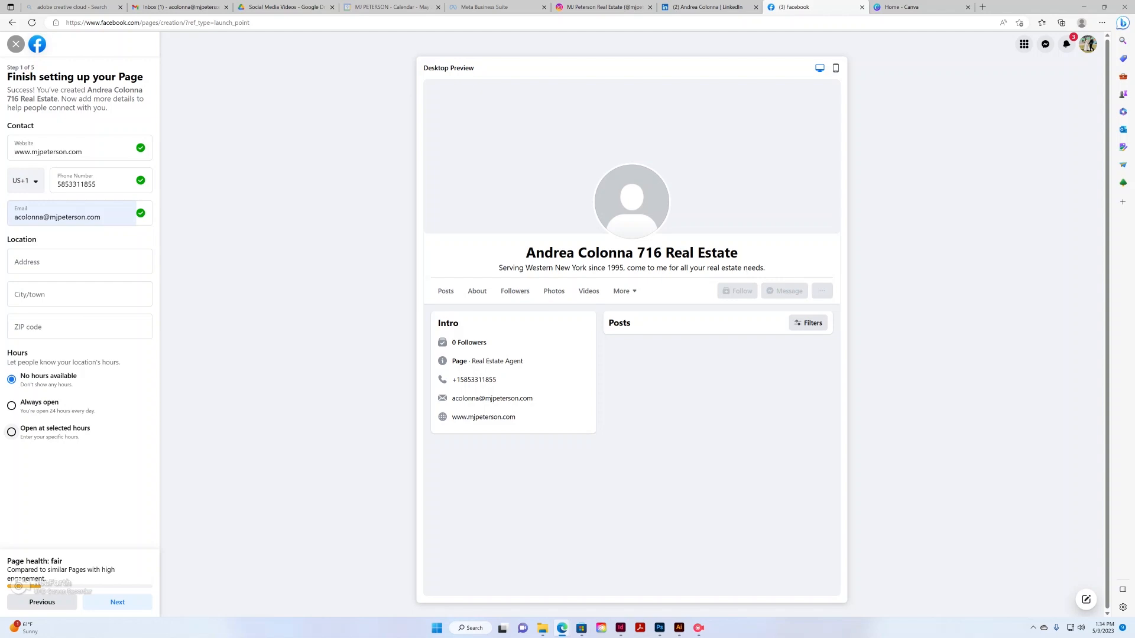
click(11, 432)
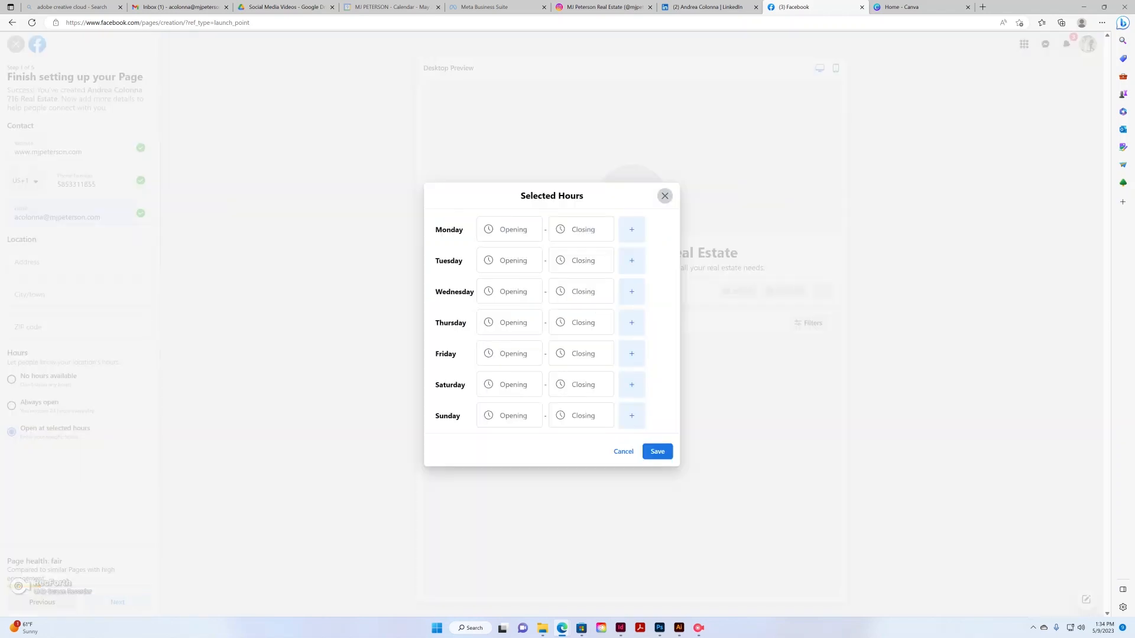
click(664, 196)
click(11, 379)
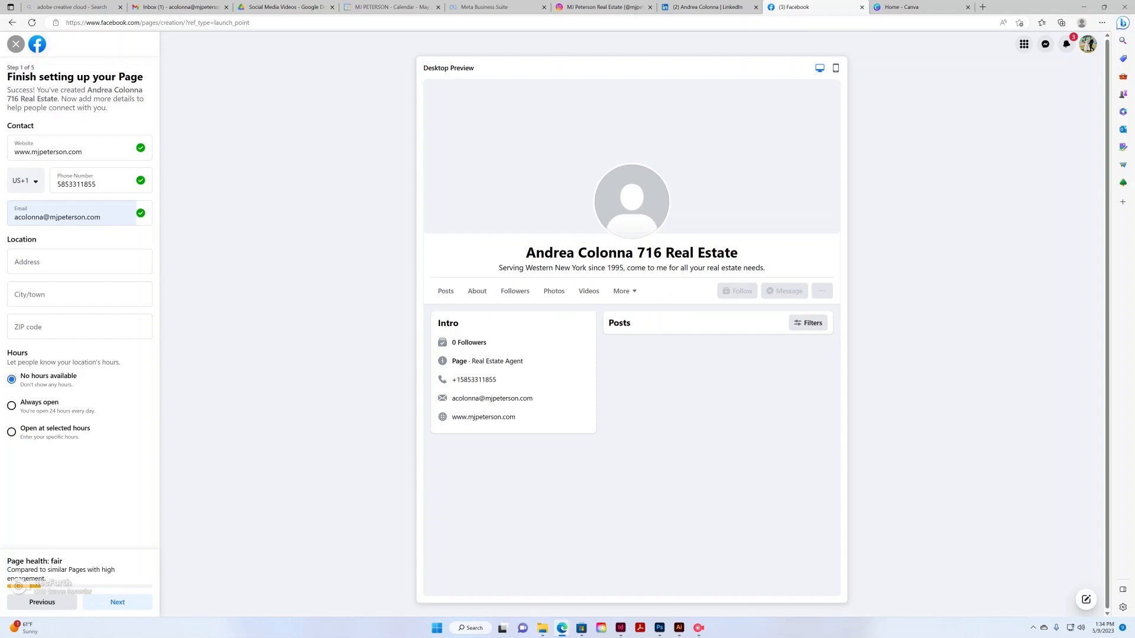
click(117, 602)
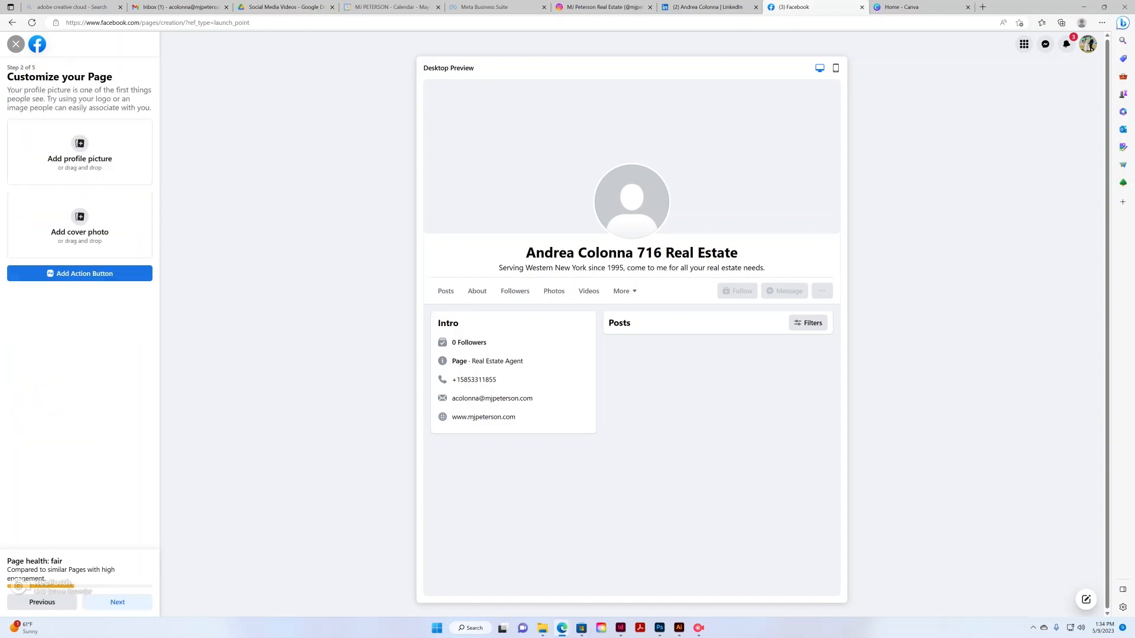
click(80, 152)
click(113, 82)
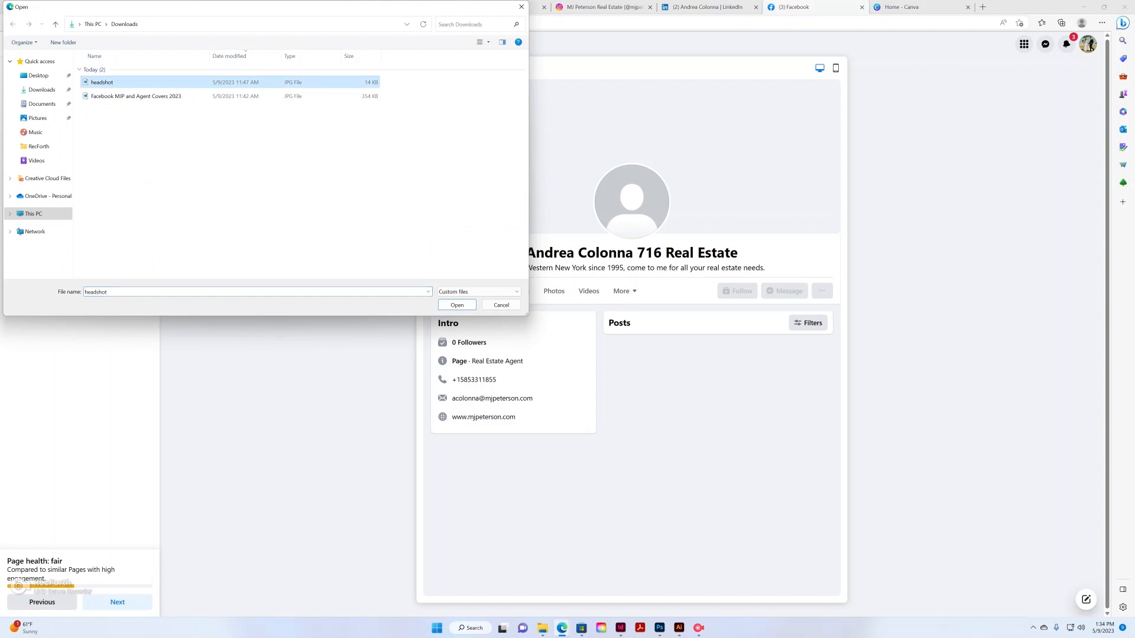
click(457, 304)
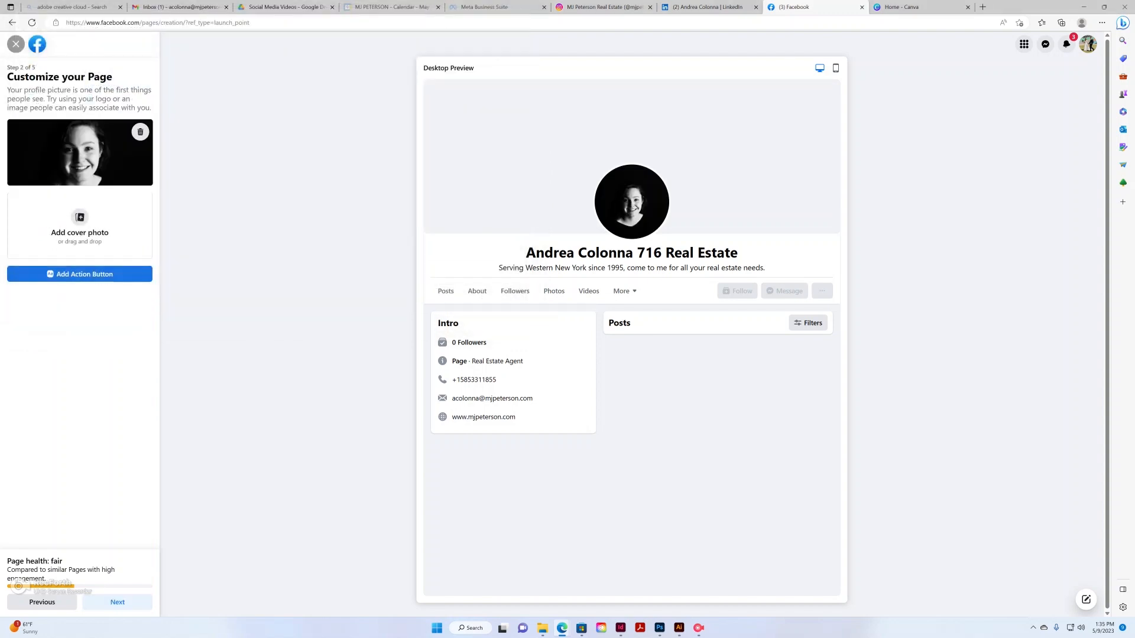
Upload the house-and-logo image as the cover photo and nudge it upward
click(80, 226)
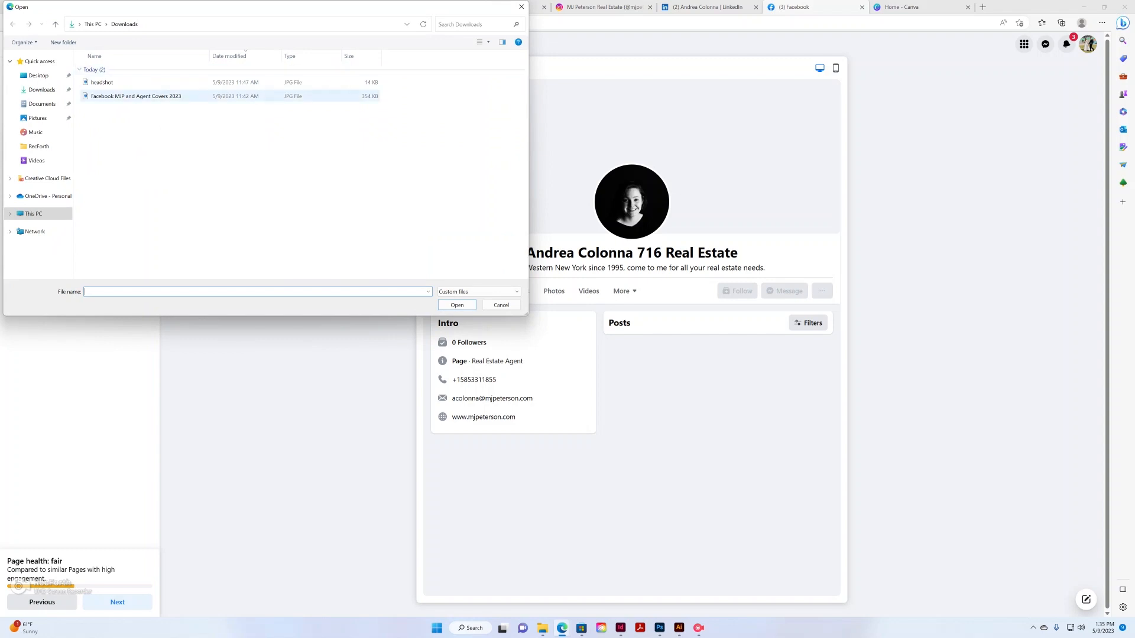
double_click(136, 96)
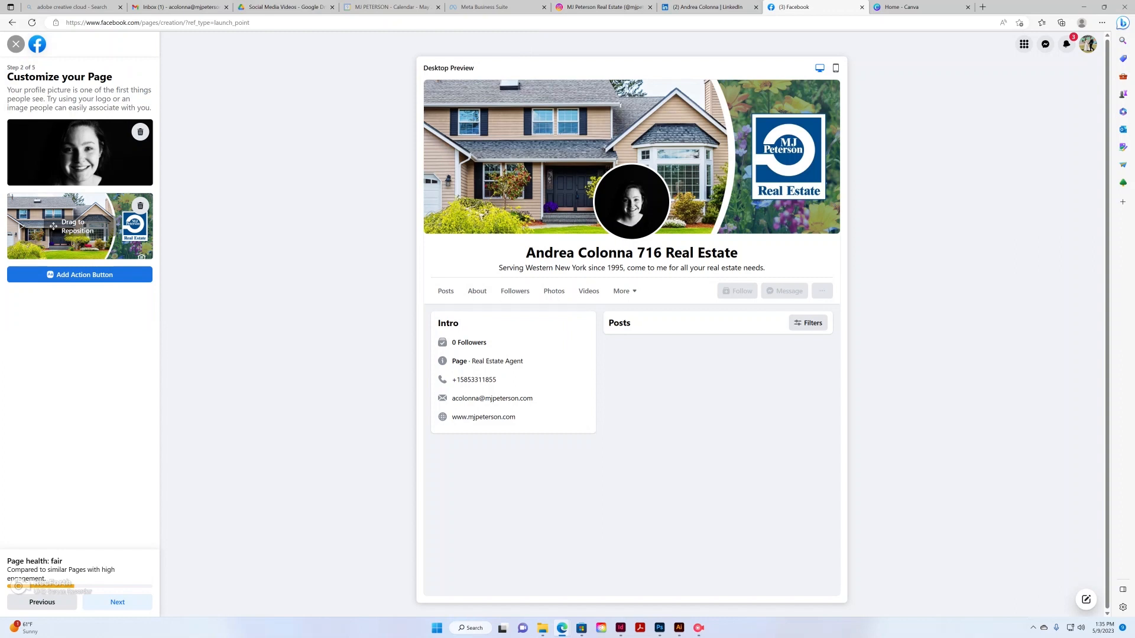
drag(53, 226, 53, 216)
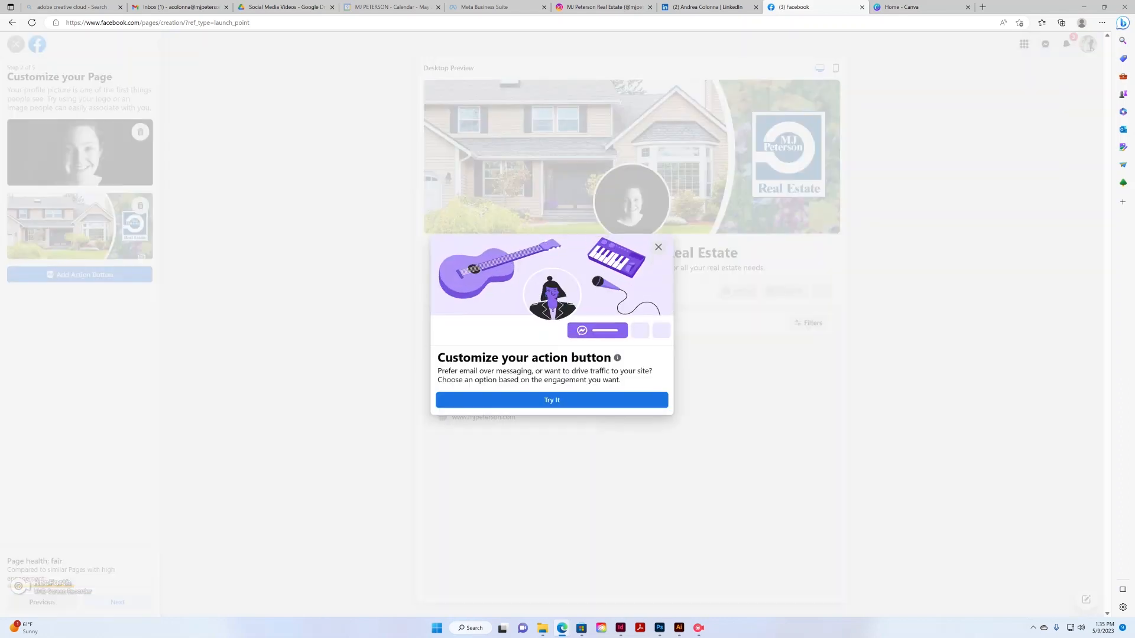
Save a Send Message action button for the Page and continue to the WhatsApp step
click(551, 400)
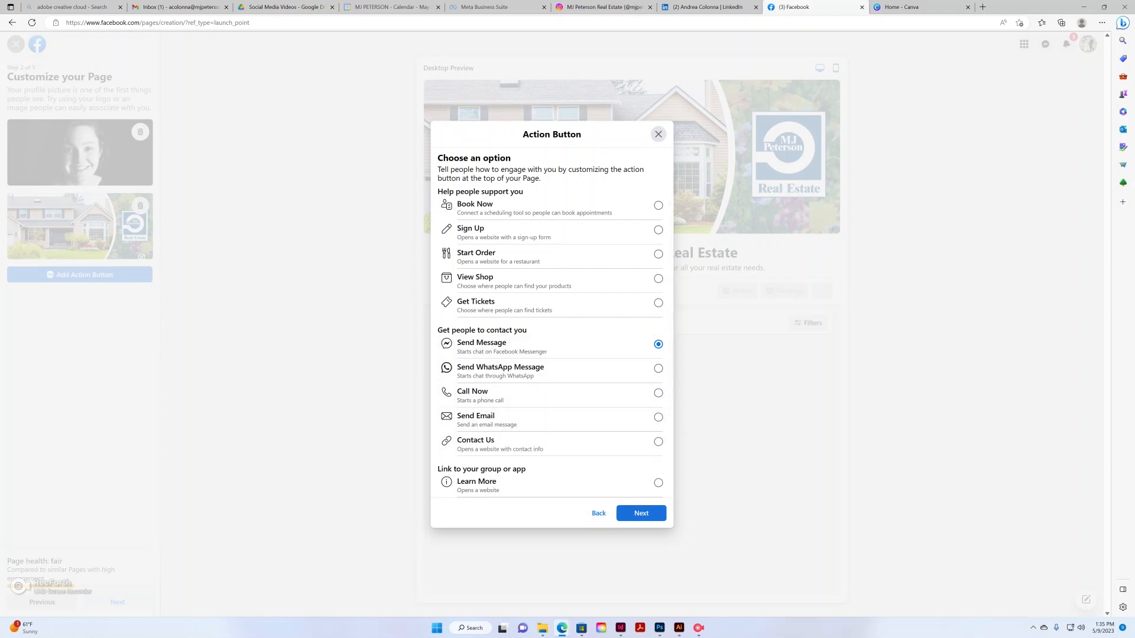
click(642, 513)
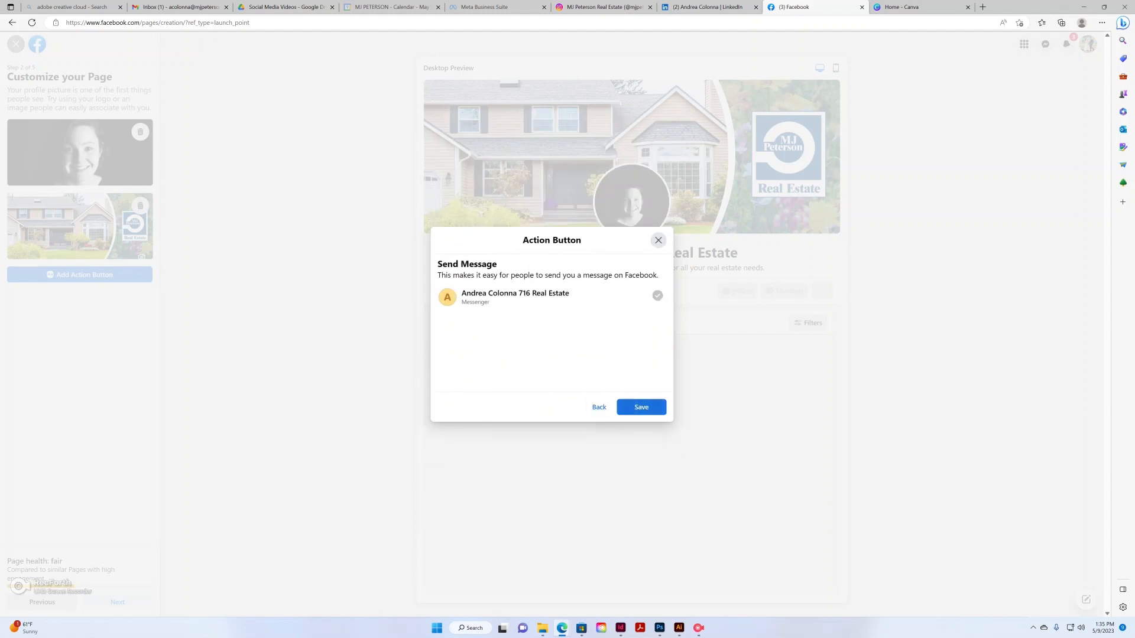
click(642, 407)
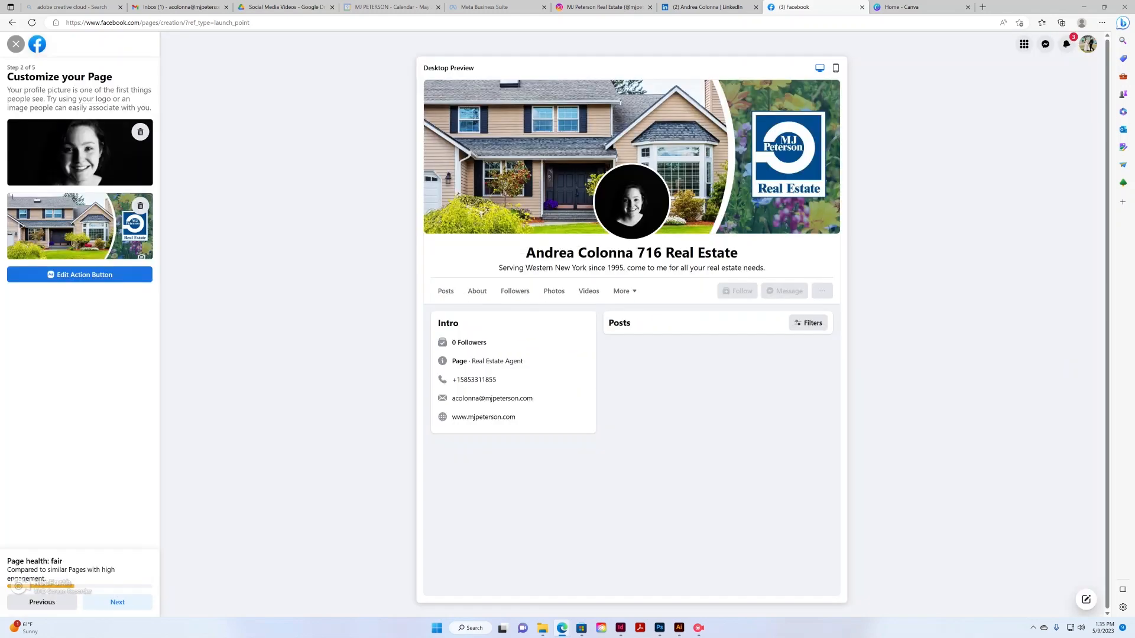
click(117, 602)
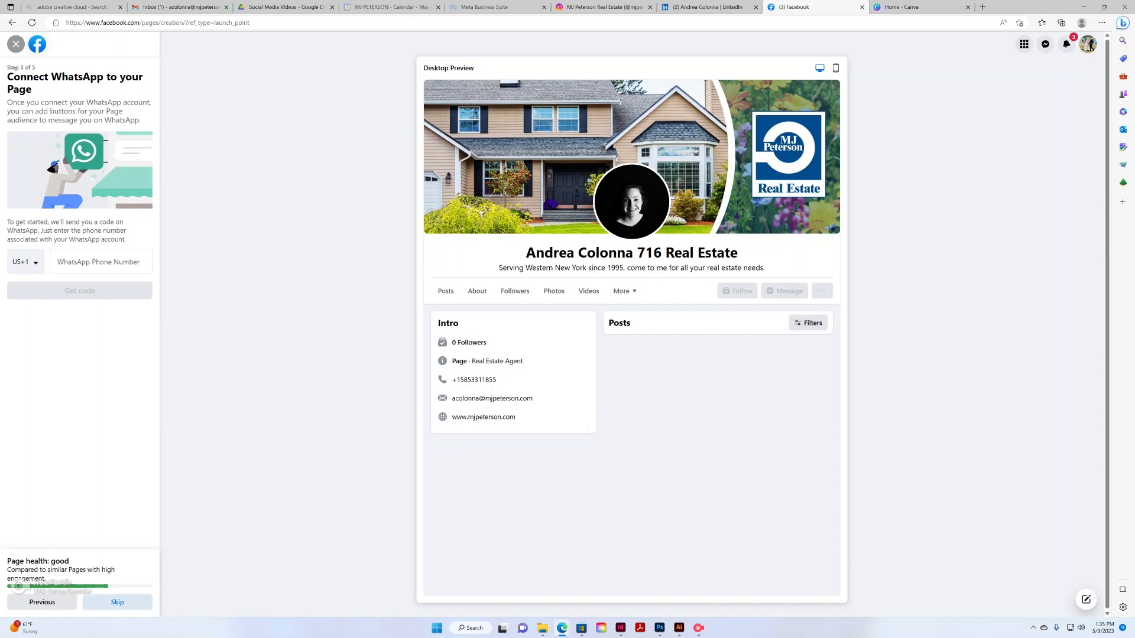
Skip connecting WhatsApp and browse the list of friends to invite
click(117, 602)
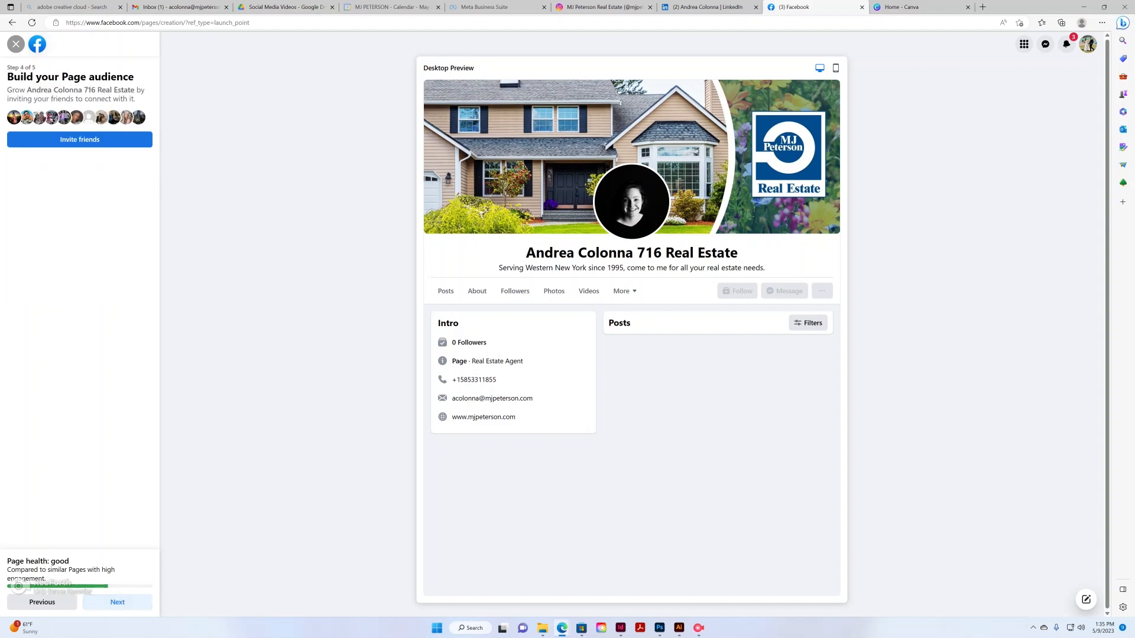
click(80, 139)
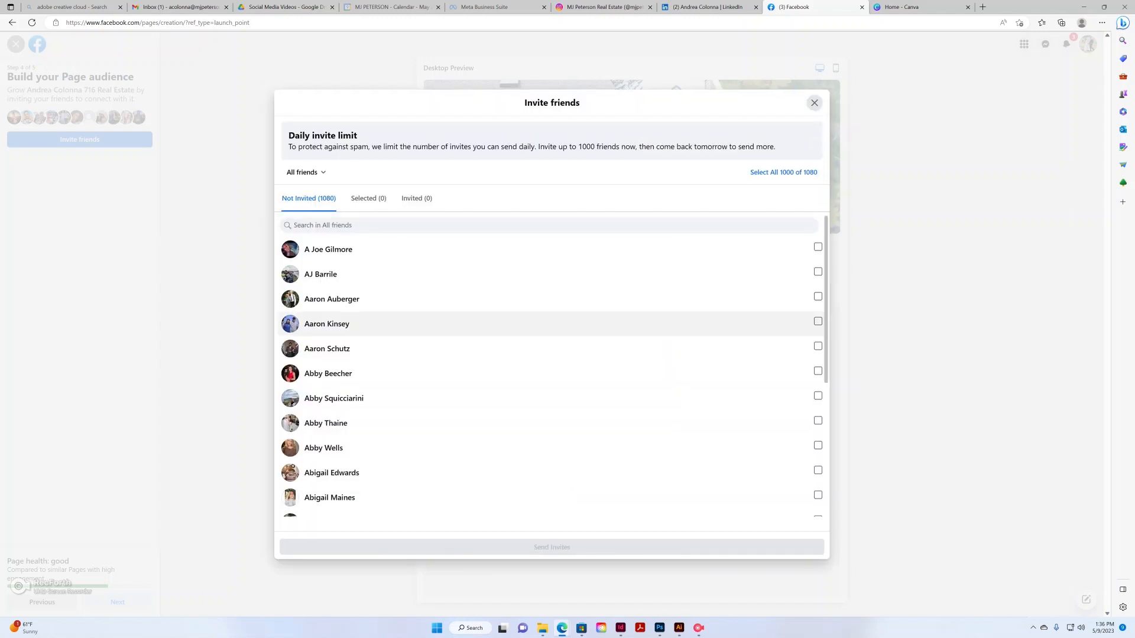
scroll(552, 396, down, 5)
scroll(552, 403, up, 4)
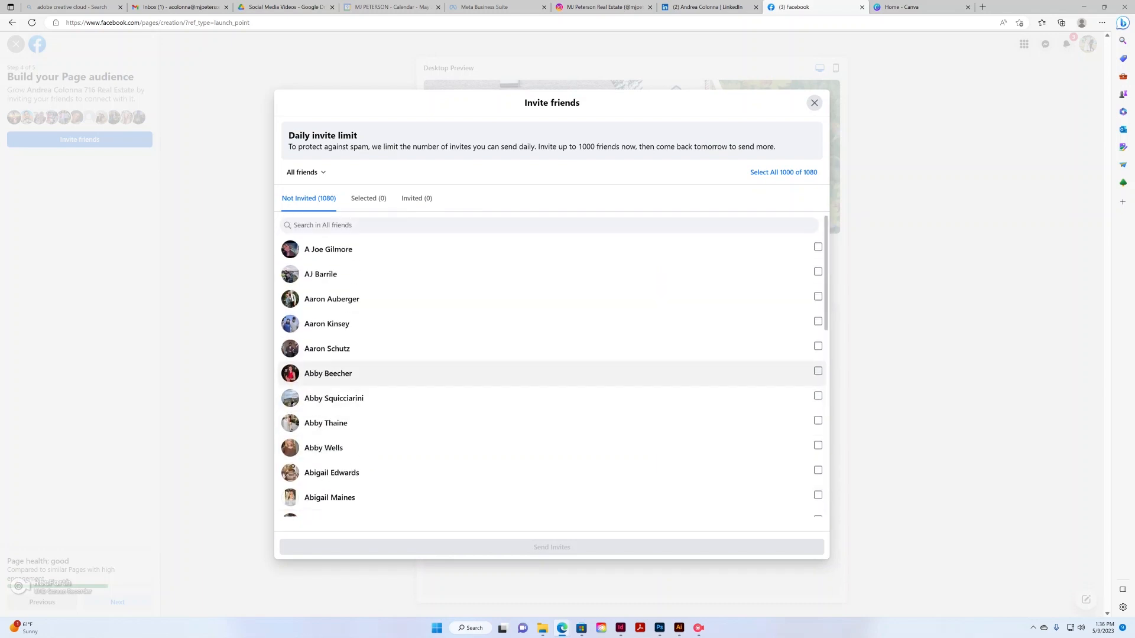
Tick a few friends, then unselect all and close the invite list without sending
click(817, 247)
click(817, 272)
click(817, 321)
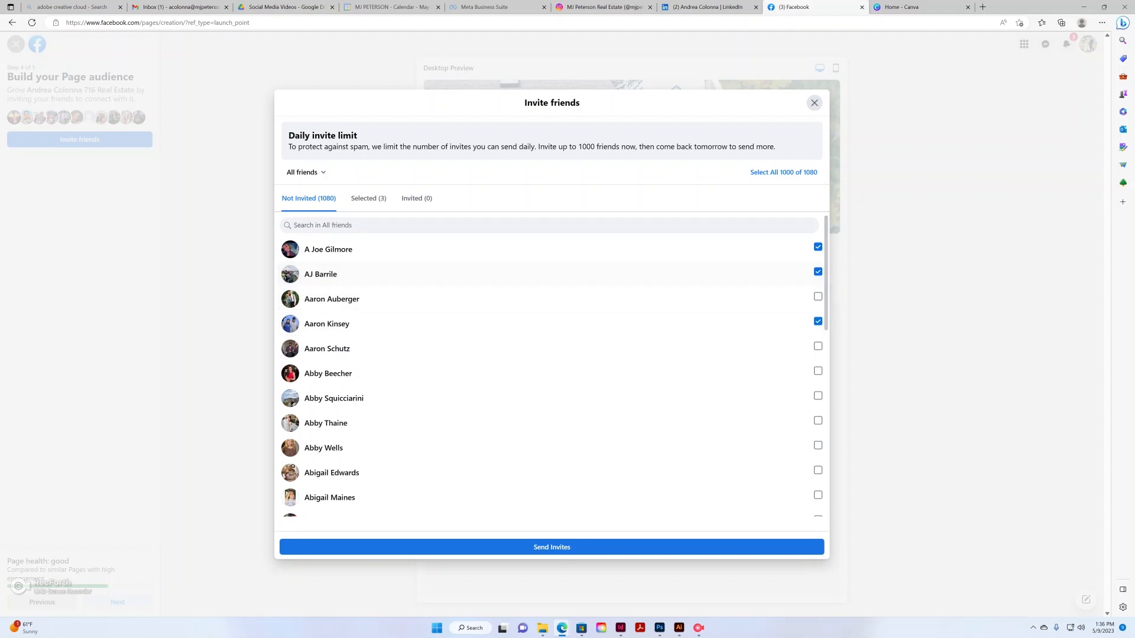
click(784, 172)
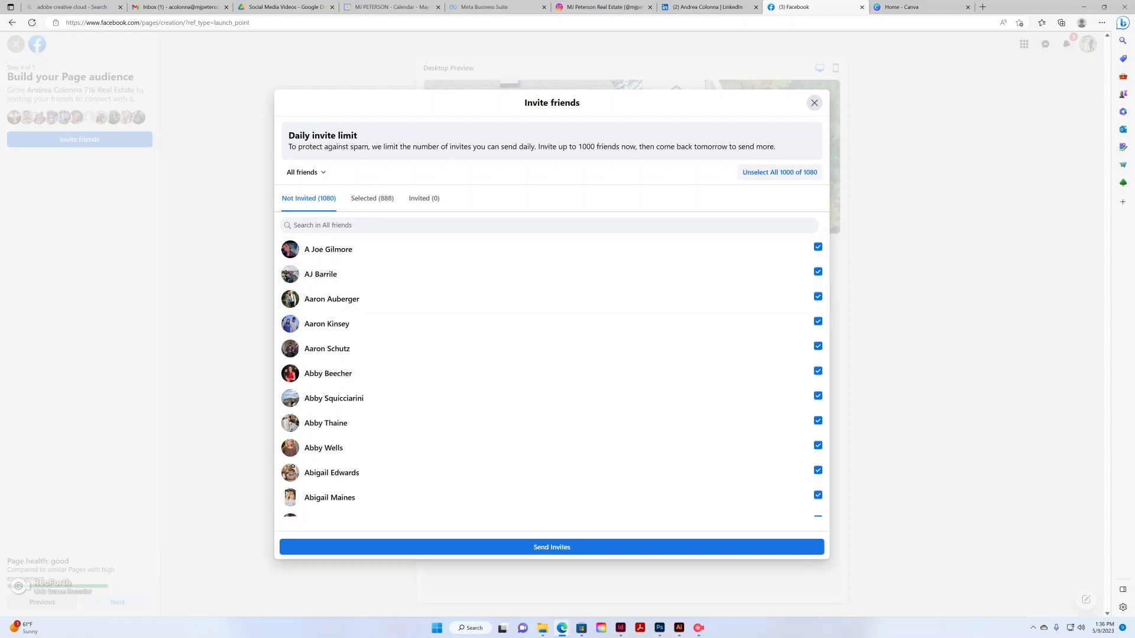
click(779, 172)
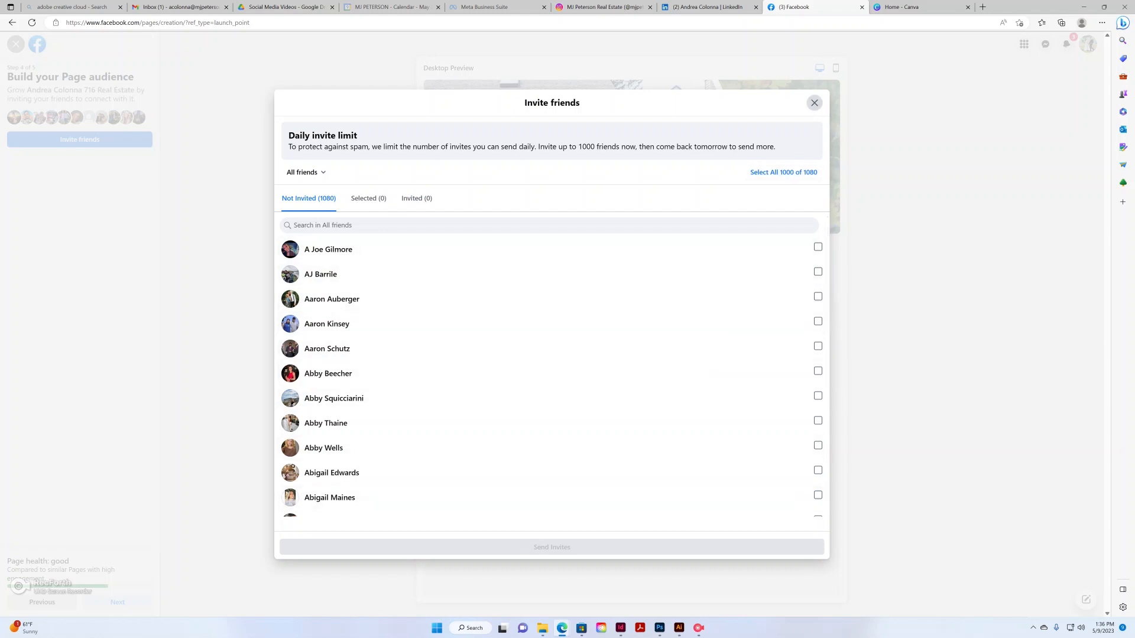
click(814, 103)
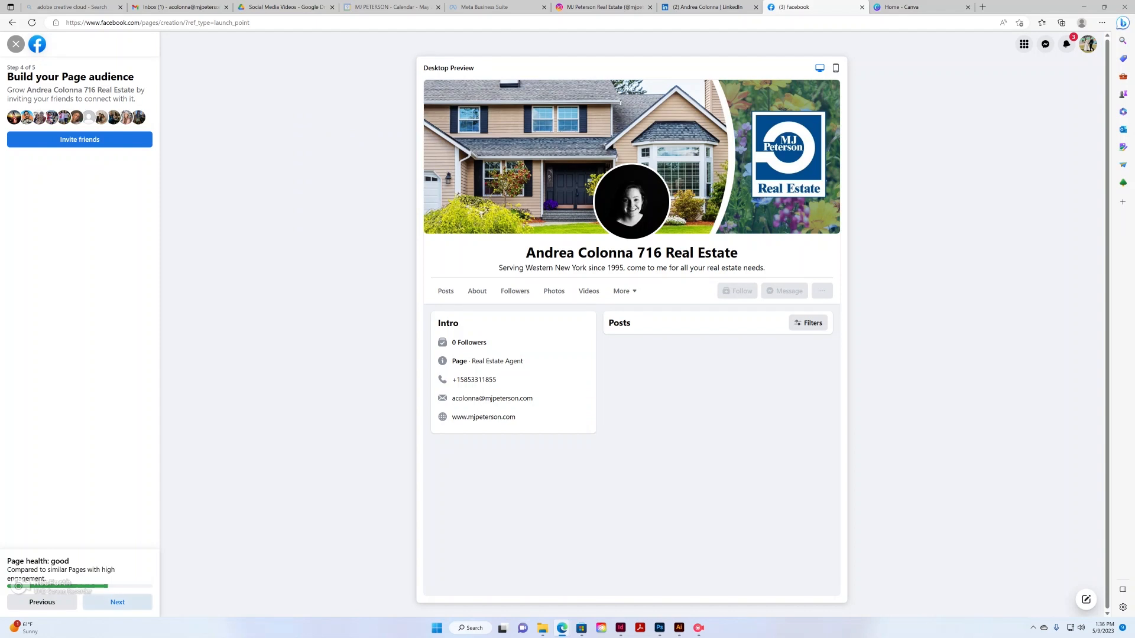
Advance to Step 5 and click Done with both notification toggles left on
click(117, 602)
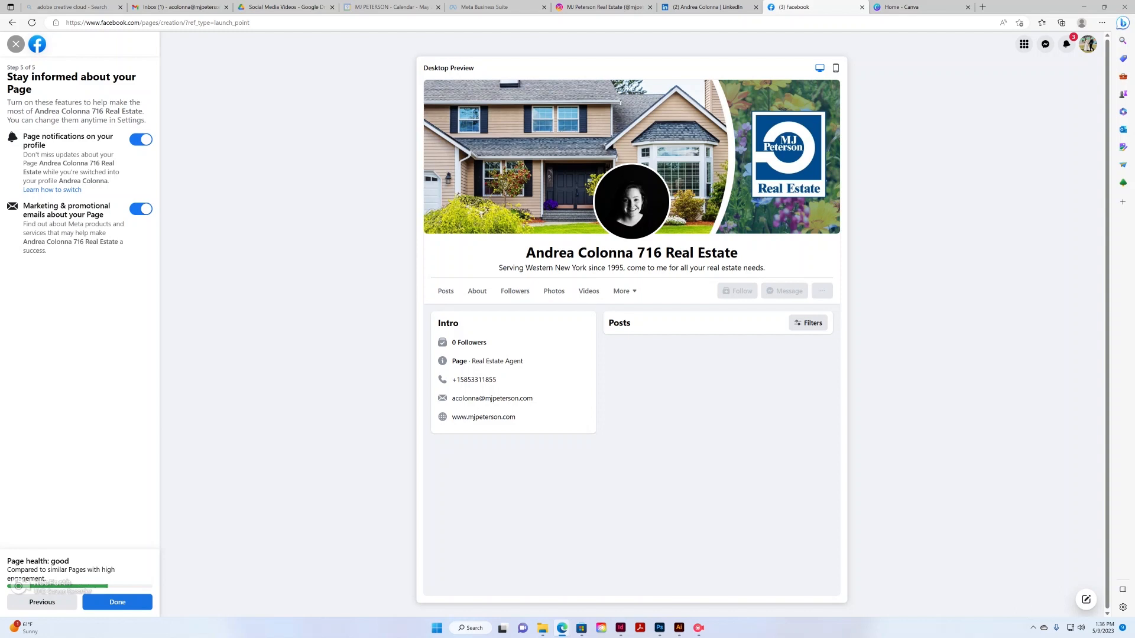
click(117, 602)
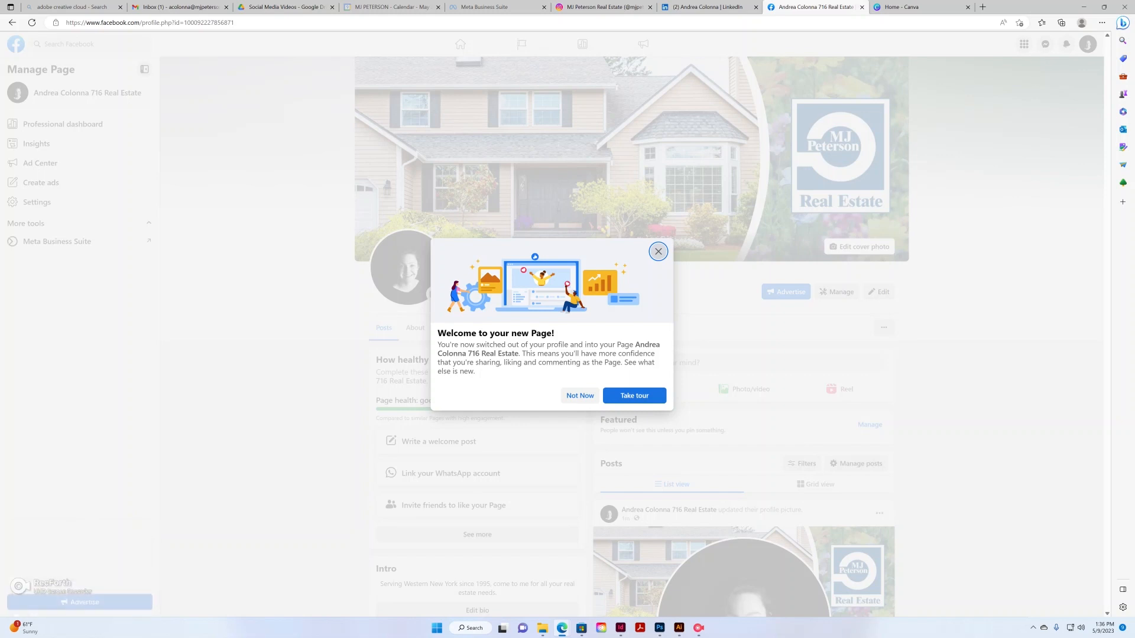
Dismiss the welcome prompt, scroll down to the Intro card and open Add hobbies
click(580, 396)
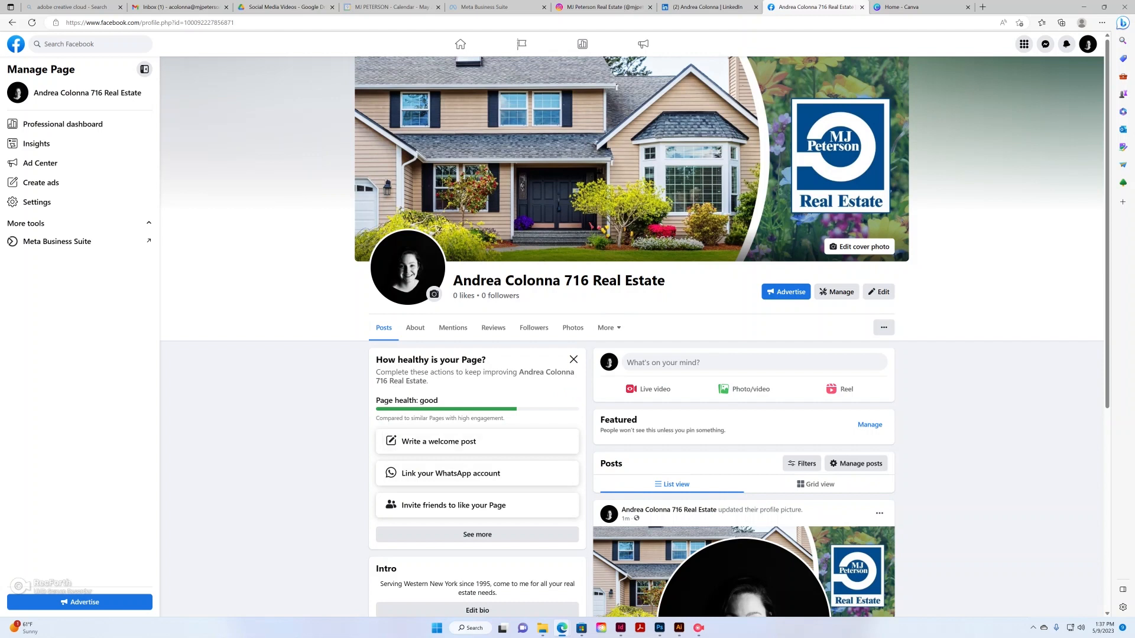
scroll(635, 335, down, 3)
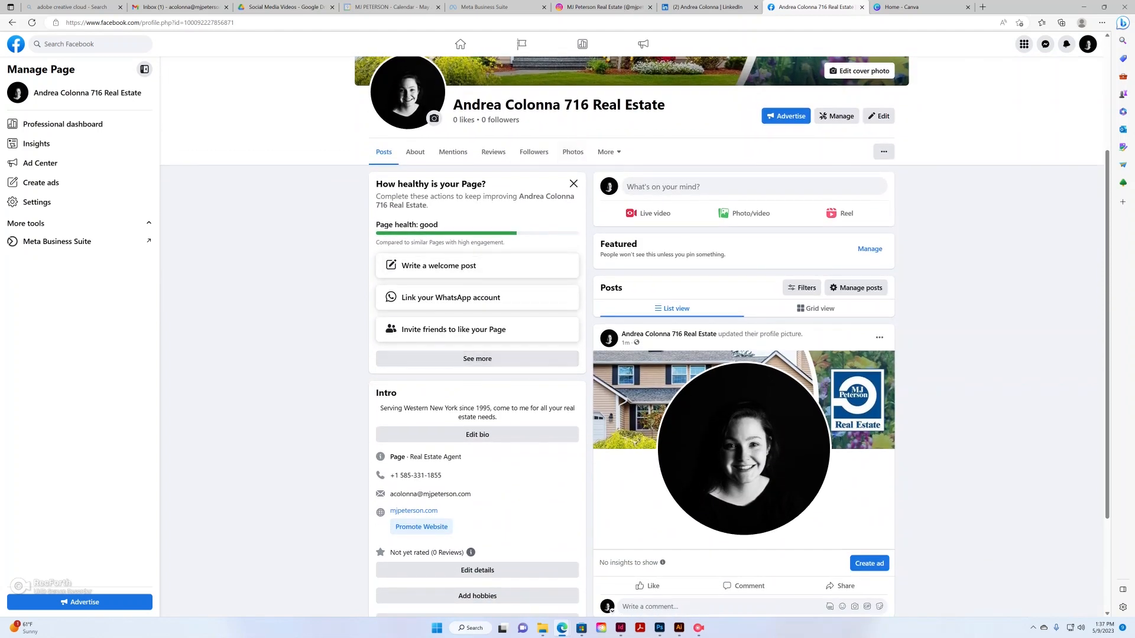
mouse_move(408, 184)
mouse_down()
mouse_move(512, 198)
mouse_move(429, 205)
mouse_move(473, 265)
mouse_move(473, 312)
mouse_up()
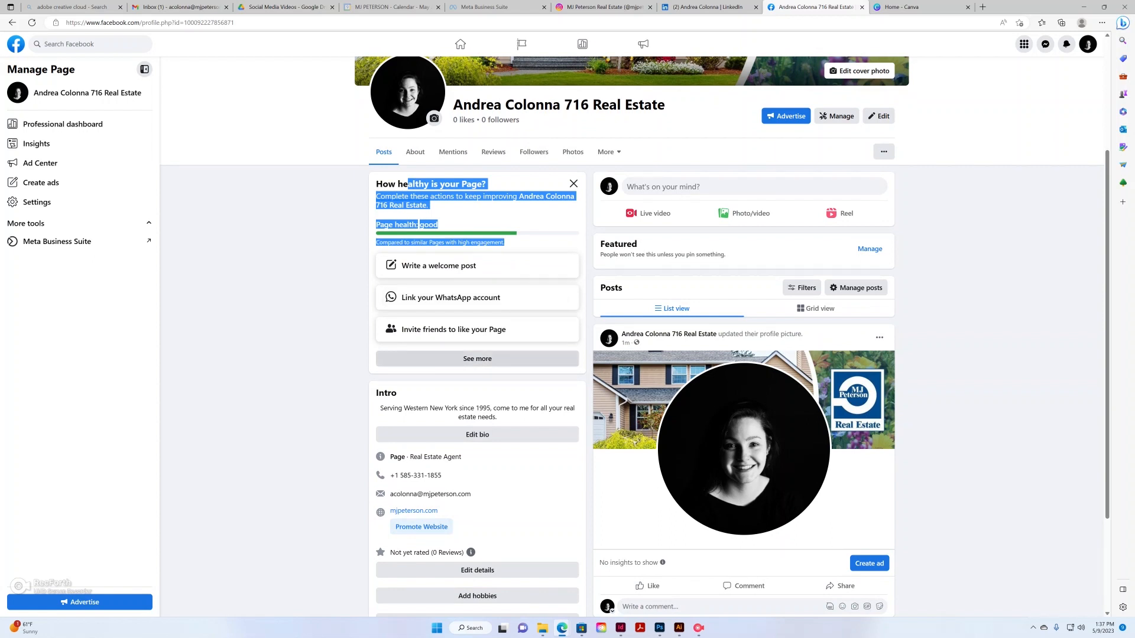
click(477, 216)
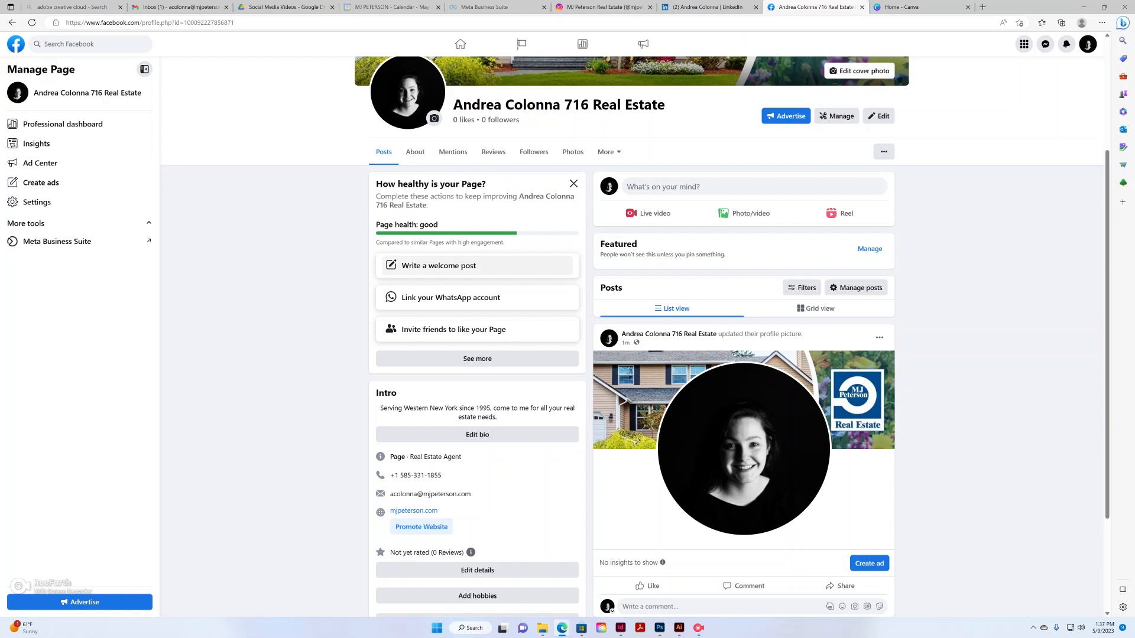
scroll(477, 254, down, 1)
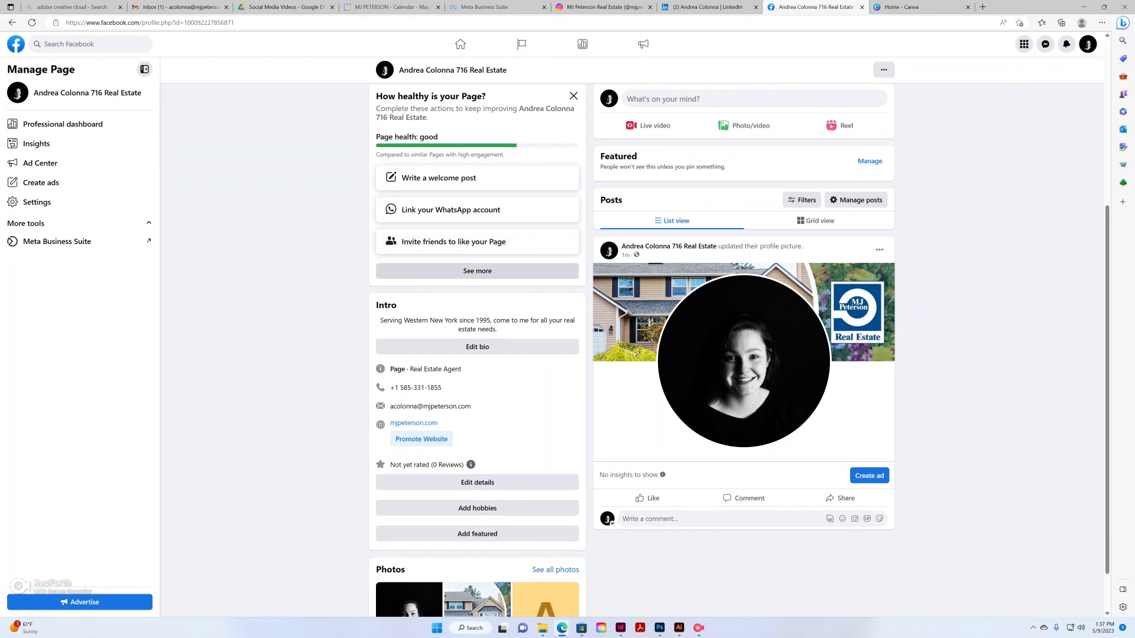
scroll(477, 349, down, 1)
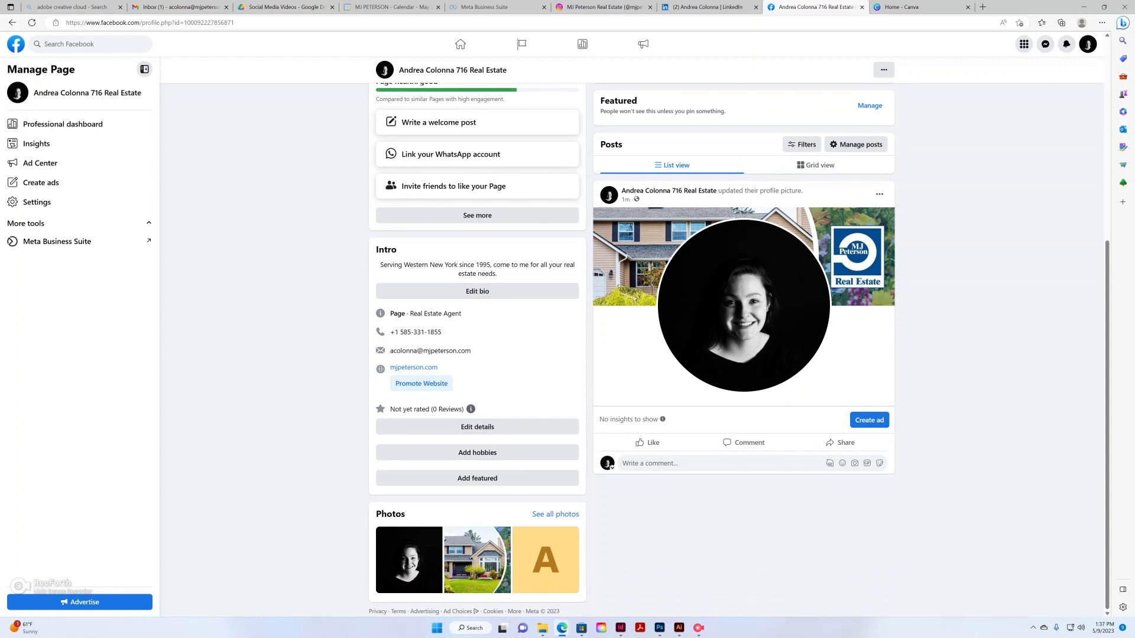
click(477, 452)
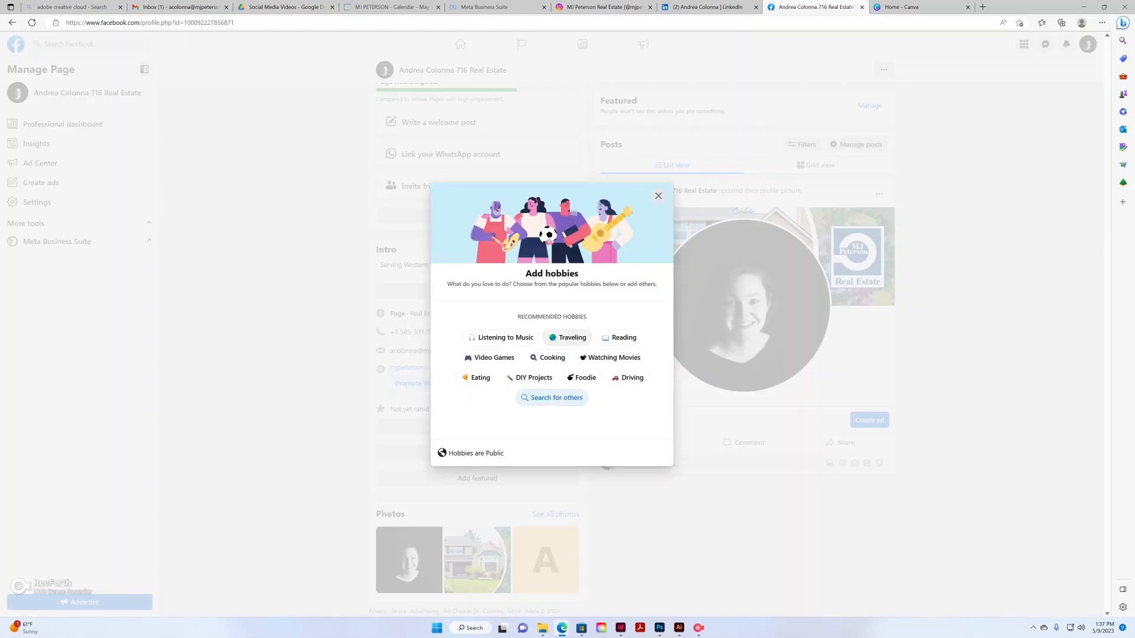
Search for and add Traveling and Cooking as hobbies
click(552, 398)
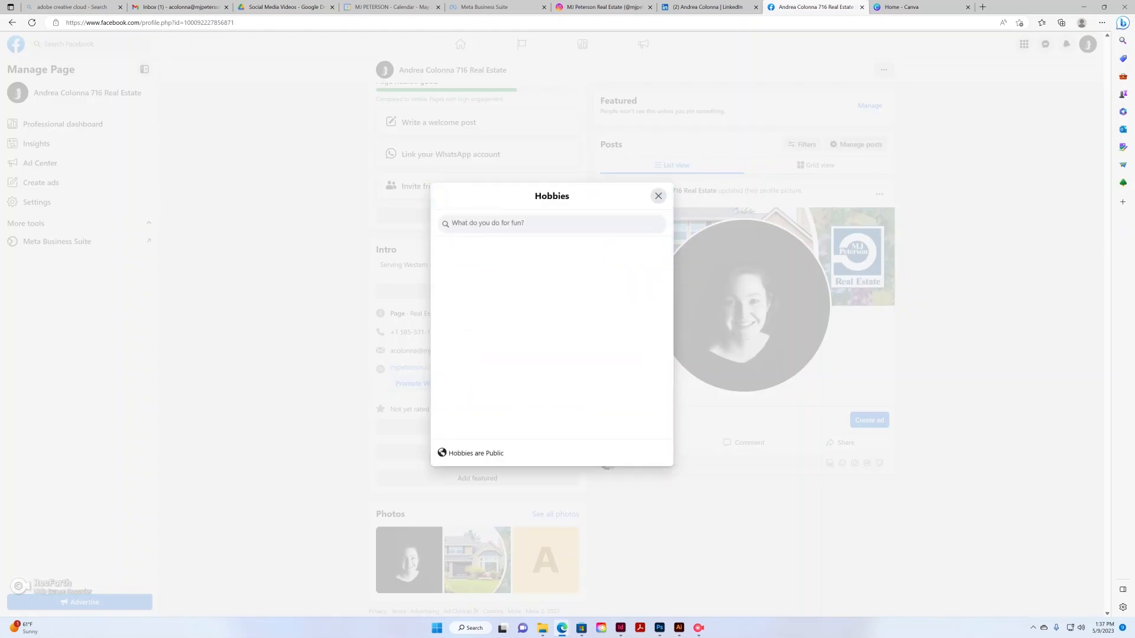
text(travel)
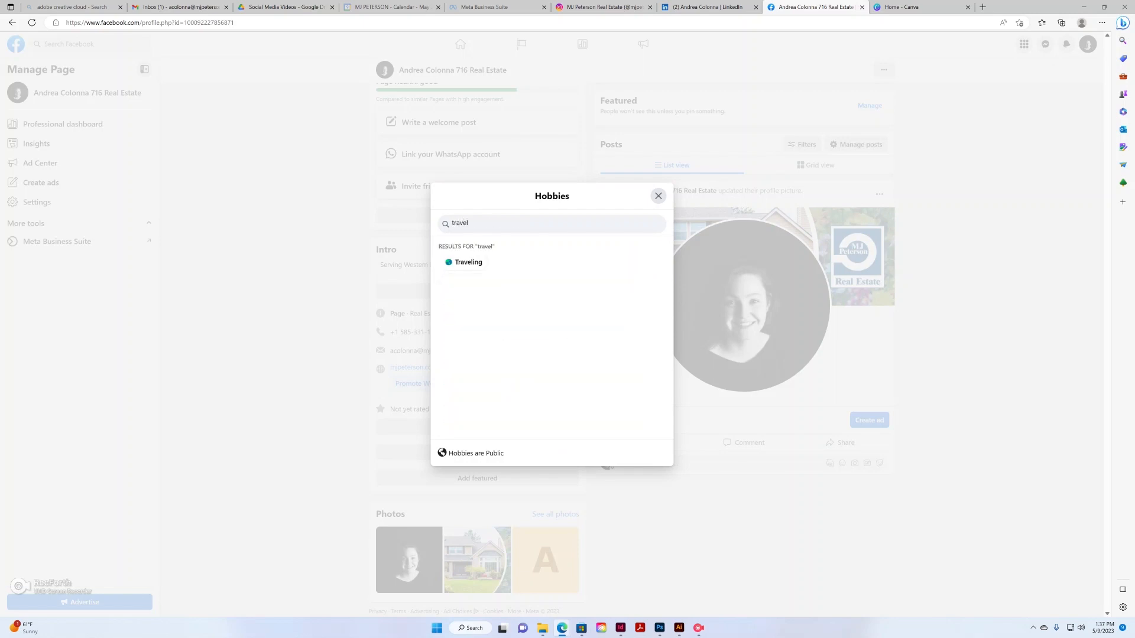
click(465, 263)
drag(470, 223, 448, 224)
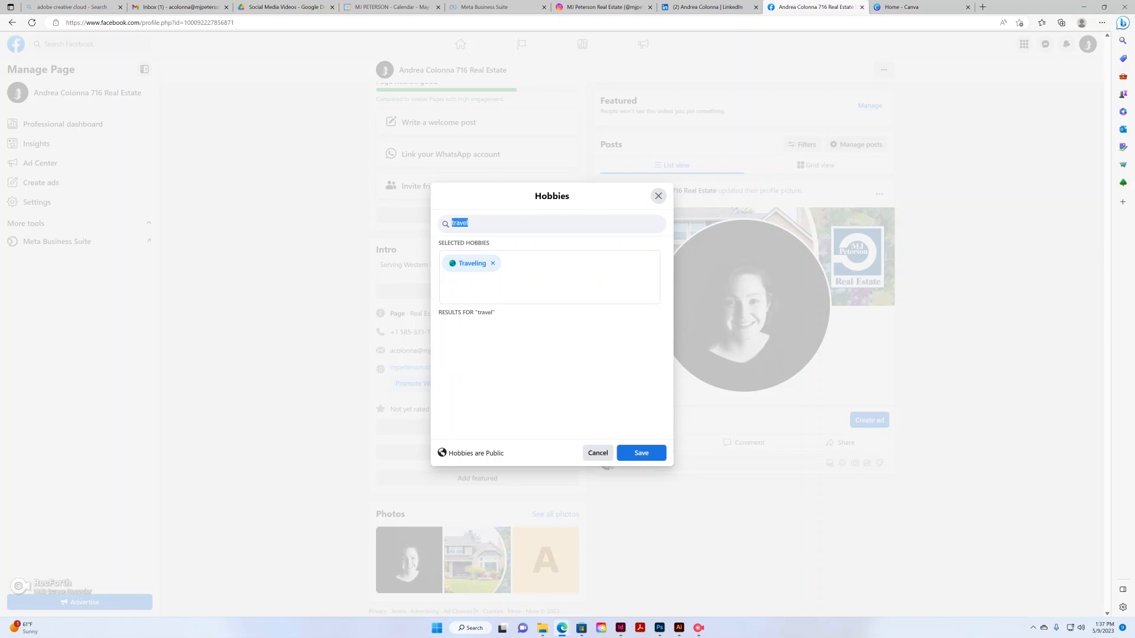
text(cook)
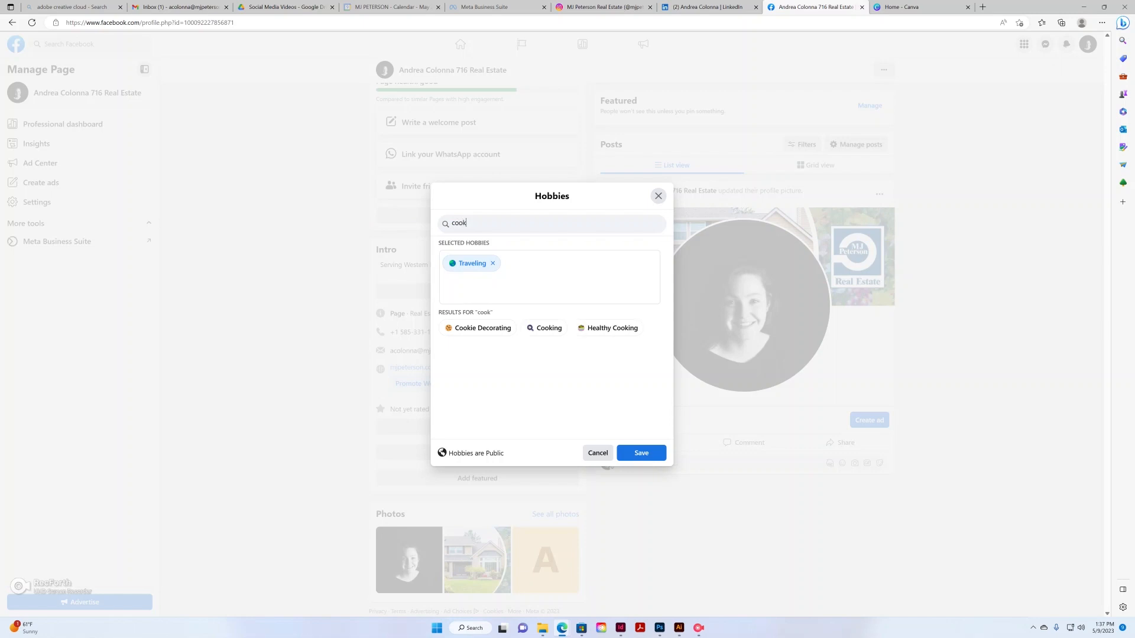
click(544, 328)
Add American Football and Book Clubs too, then save the four hobbies to the Intro
double_click(459, 224)
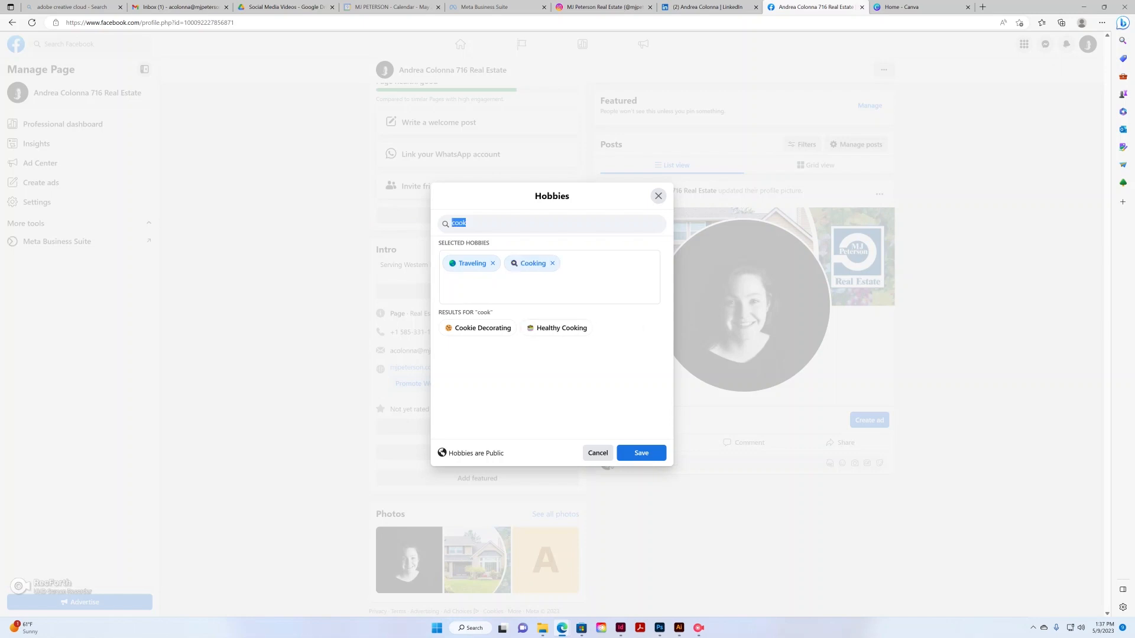
text(foot)
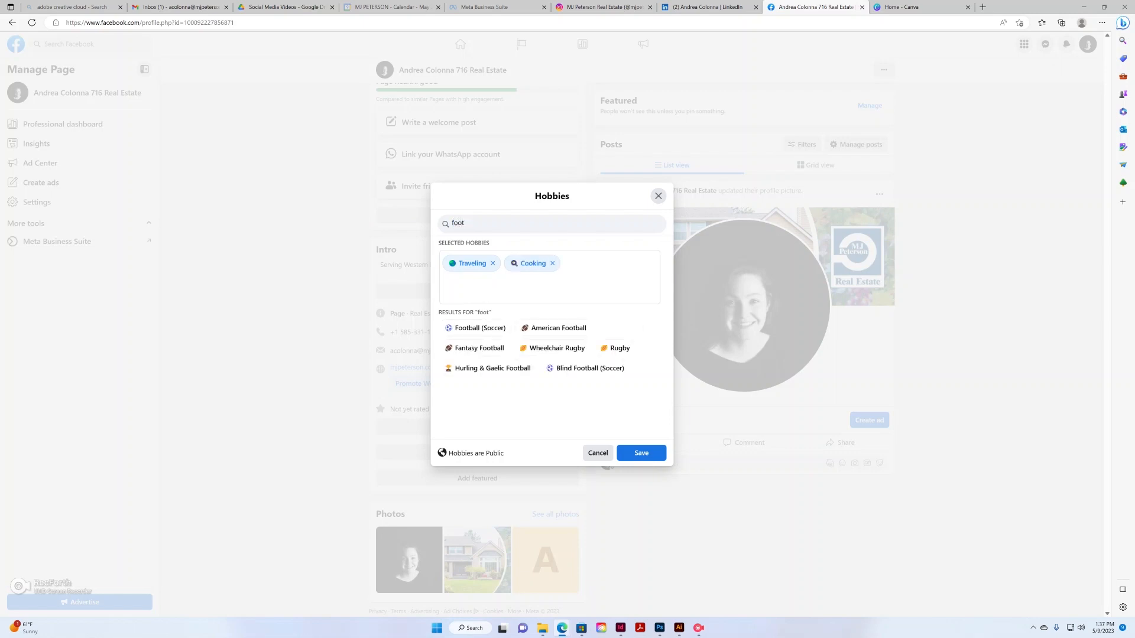
click(558, 328)
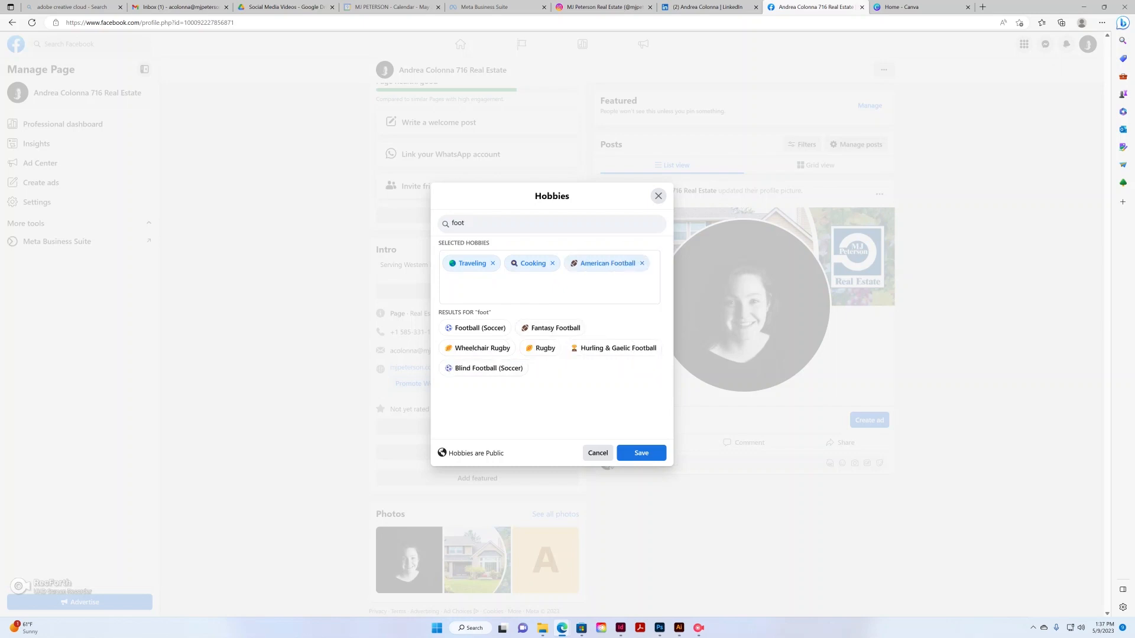
double_click(459, 223)
text(club)
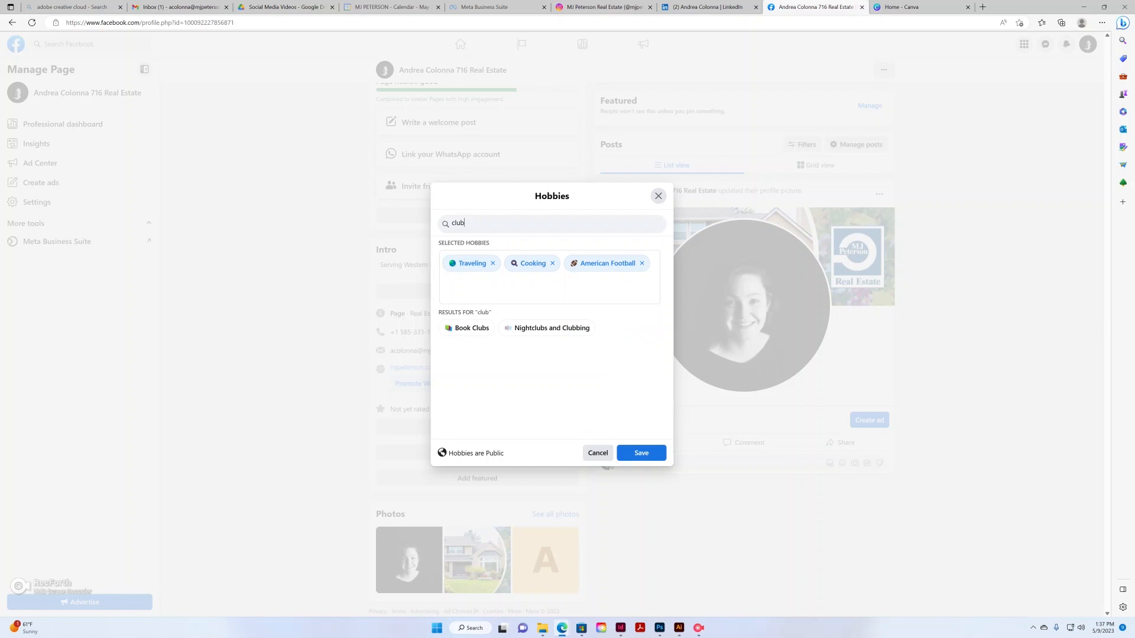
click(472, 328)
click(641, 452)
Return to the top of the real estate Page and show its About contact and basic info
scroll(739, 349, down, 1)
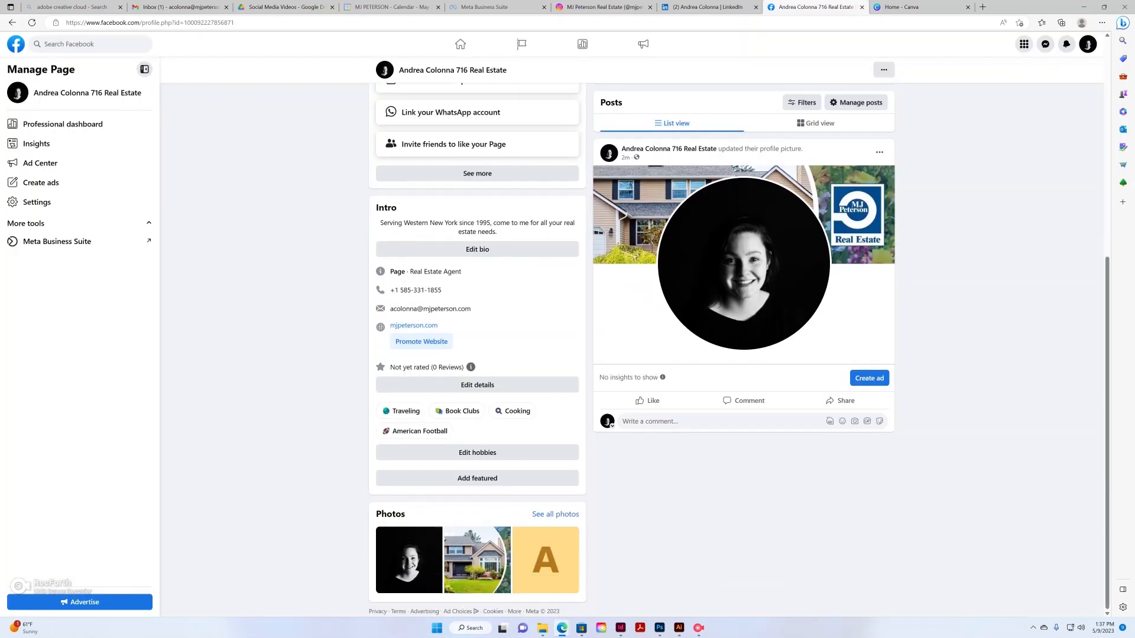
scroll(633, 337, up, 6)
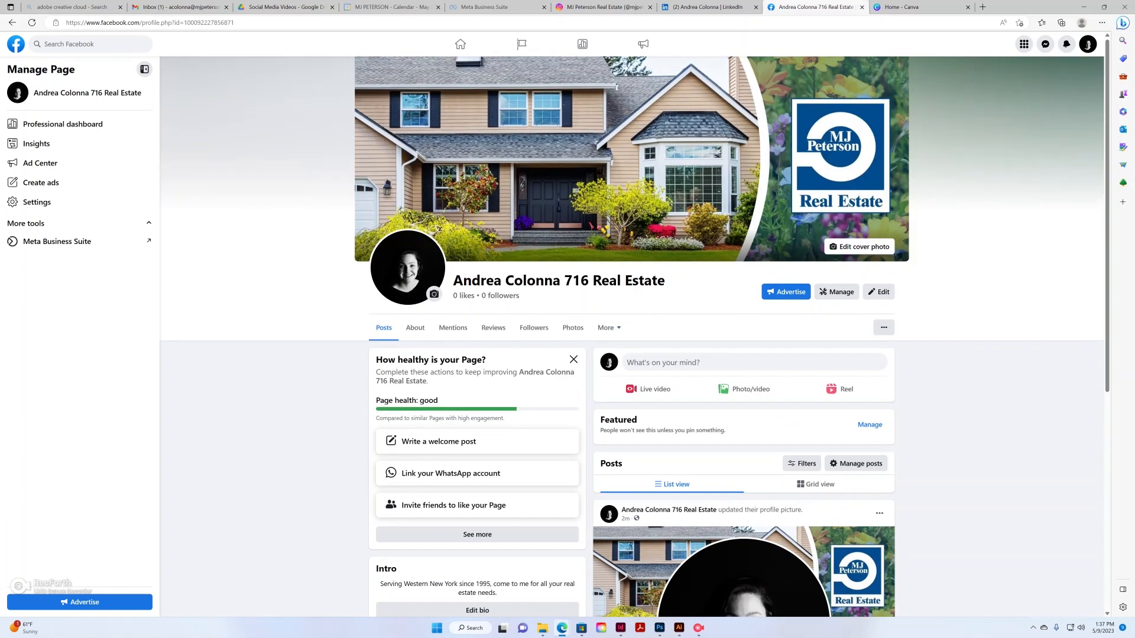
scroll(632, 337, down, 6)
scroll(632, 336, up, 6)
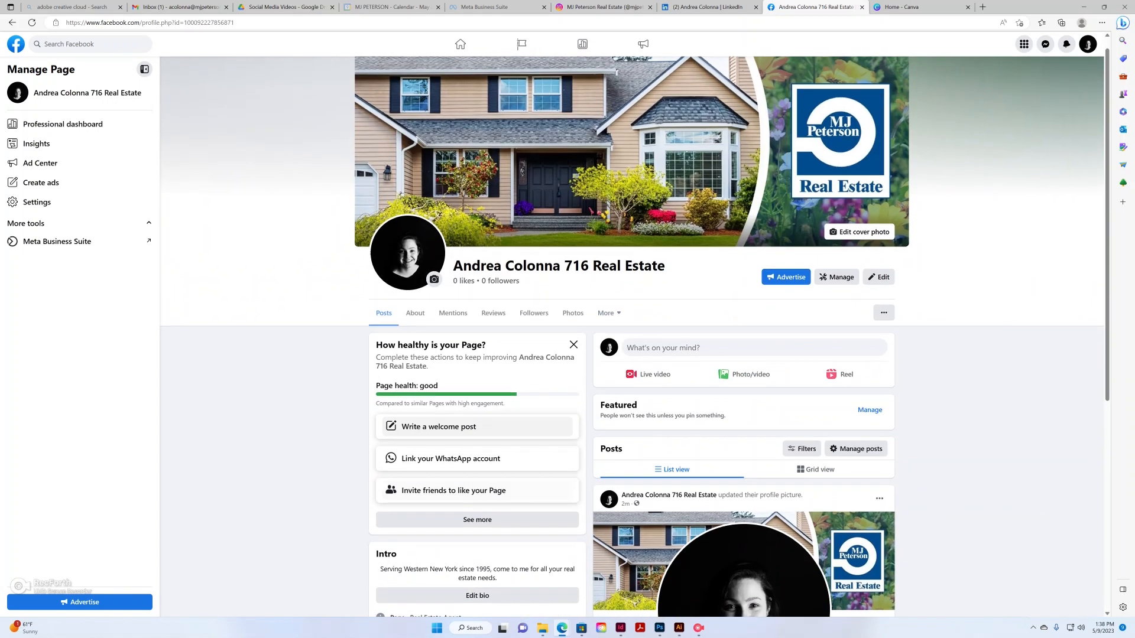
scroll(632, 337, down, 6)
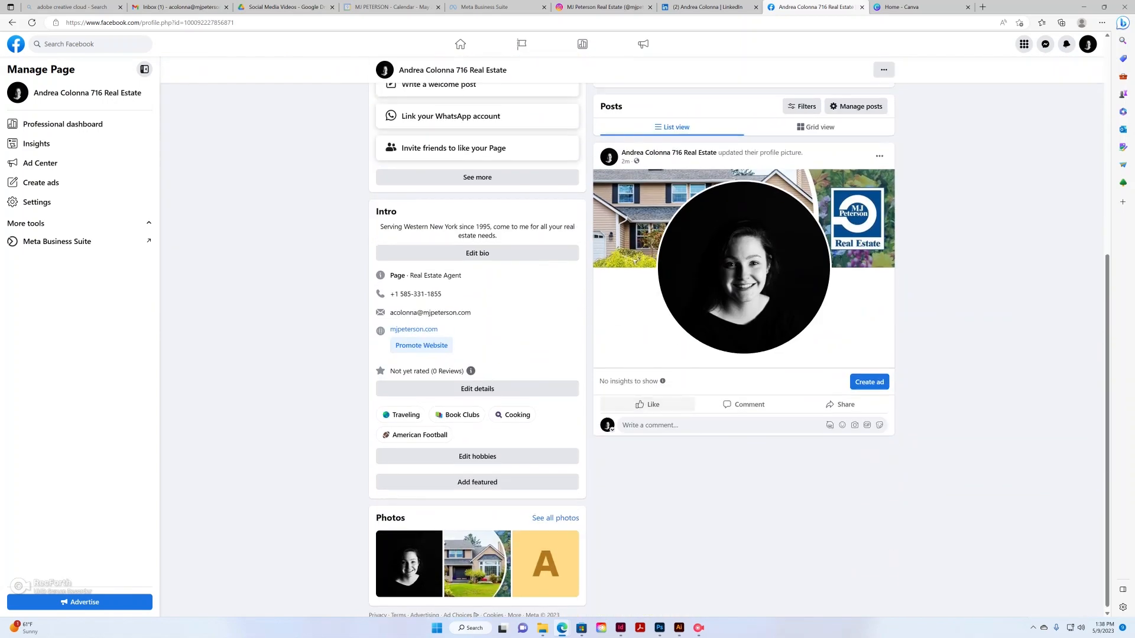
scroll(632, 337, up, 6)
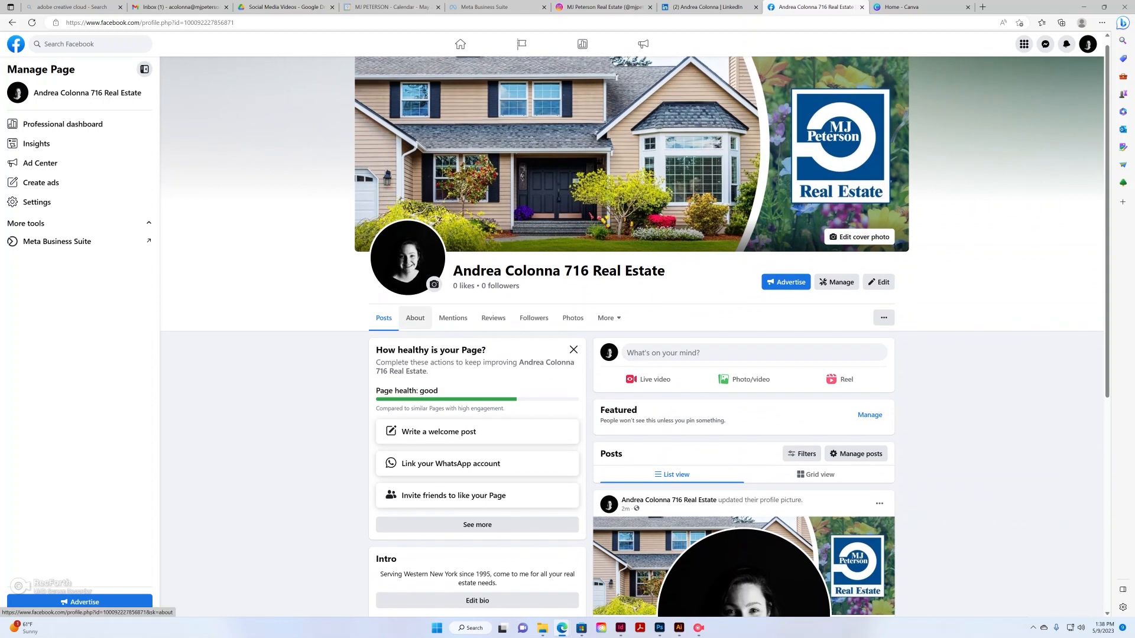
click(415, 318)
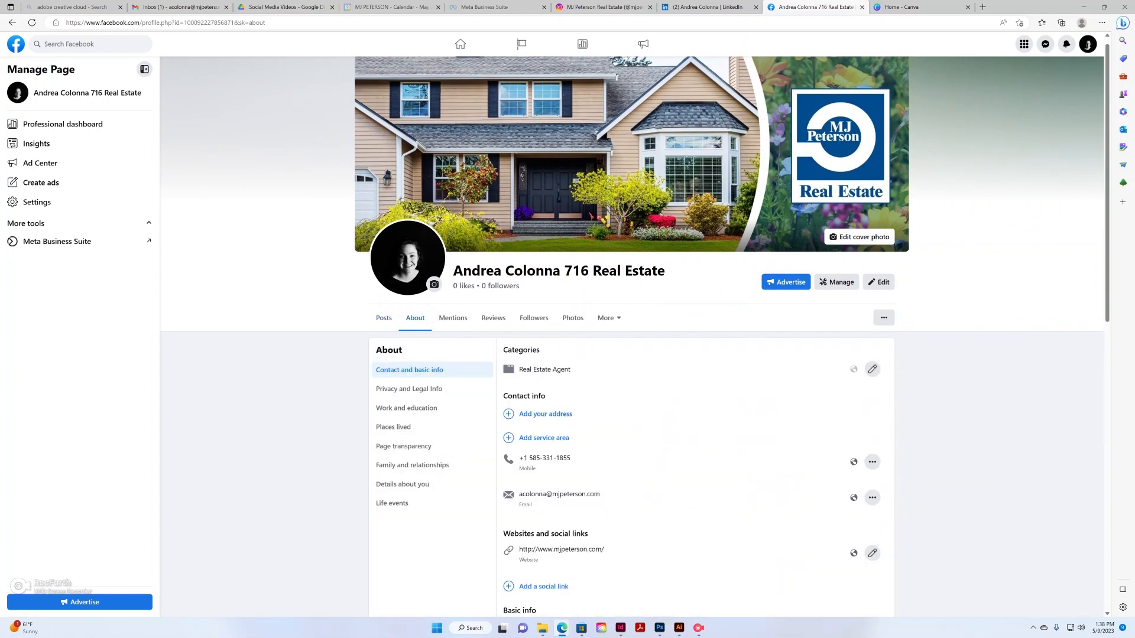
scroll(632, 337, down, 3)
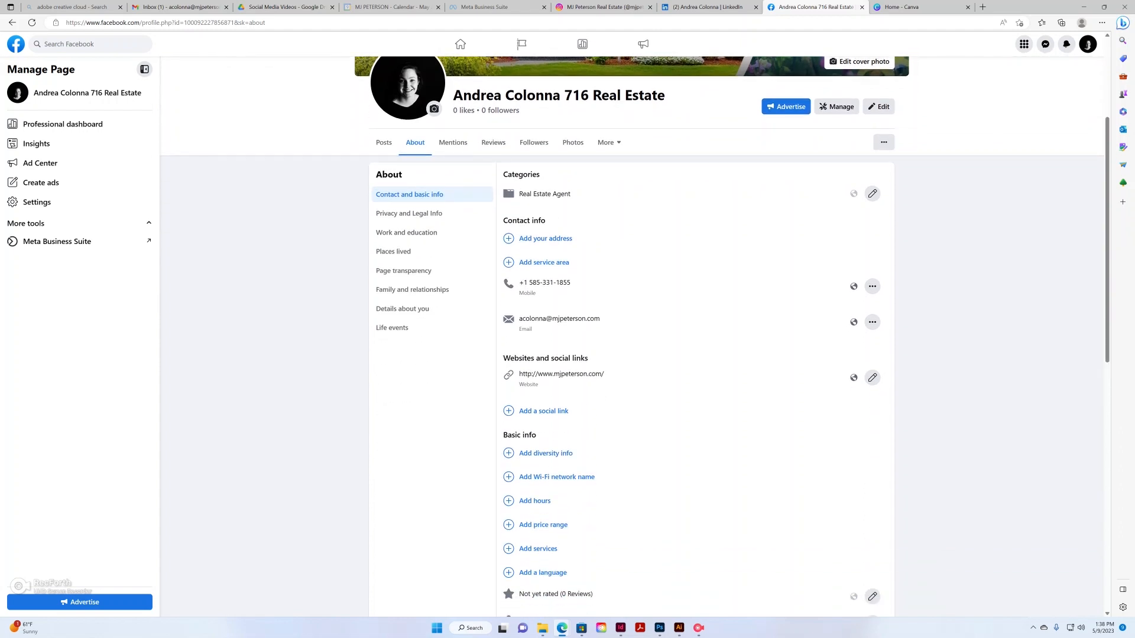
scroll(632, 337, down, 2)
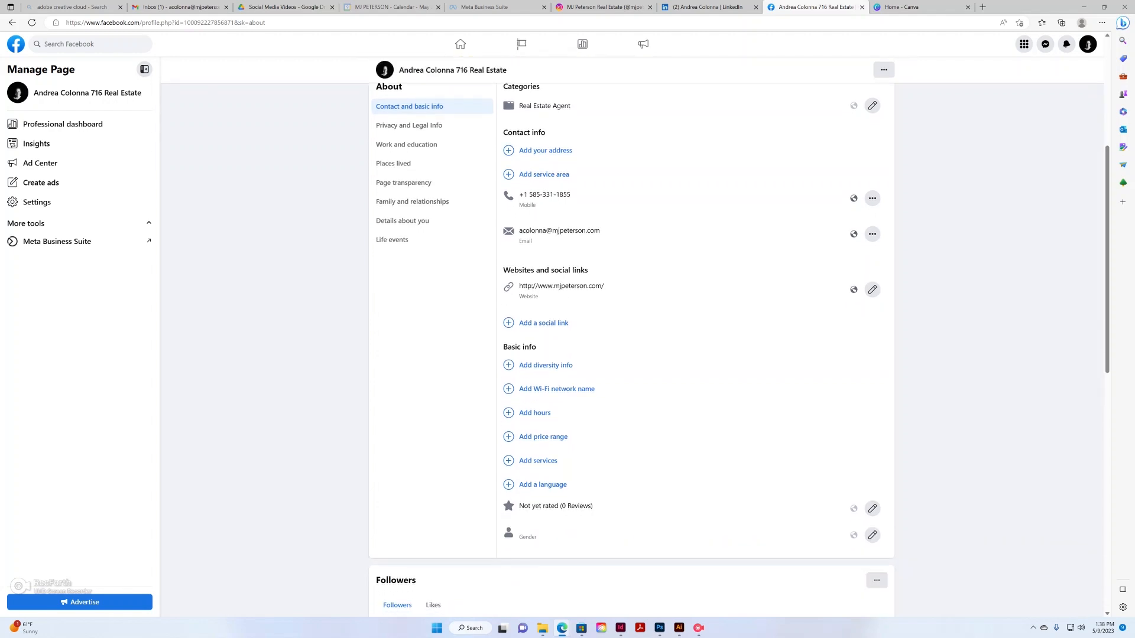
scroll(632, 337, up, 2)
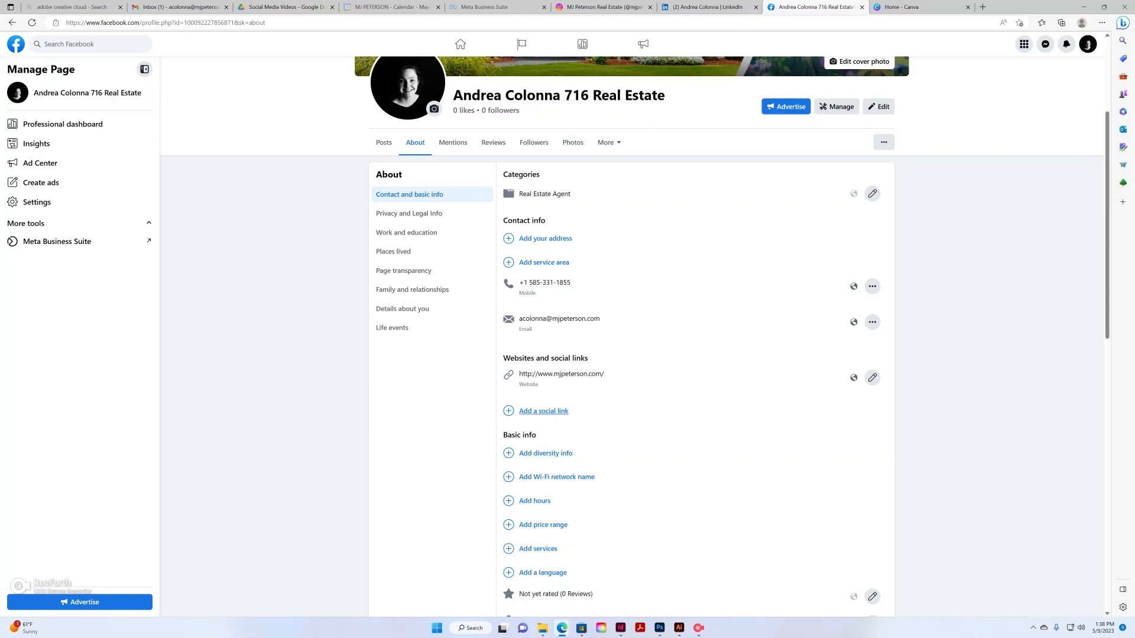
scroll(543, 412, up, 2)
scroll(544, 412, down, 3)
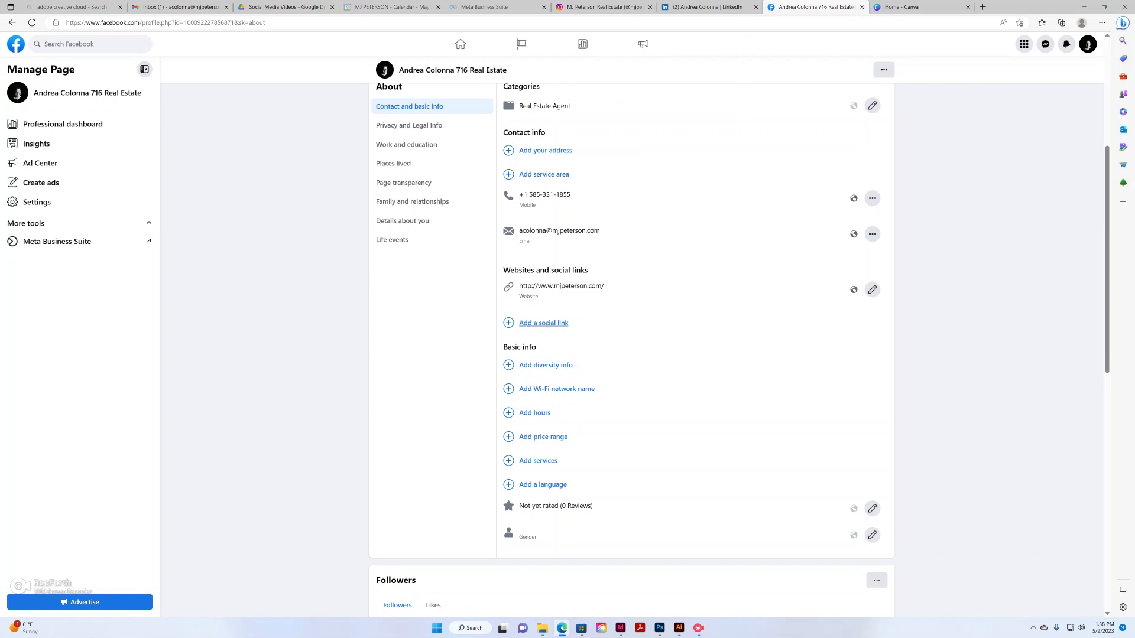
Add an Instagram social link row under contact info, leaving its username blank
click(543, 322)
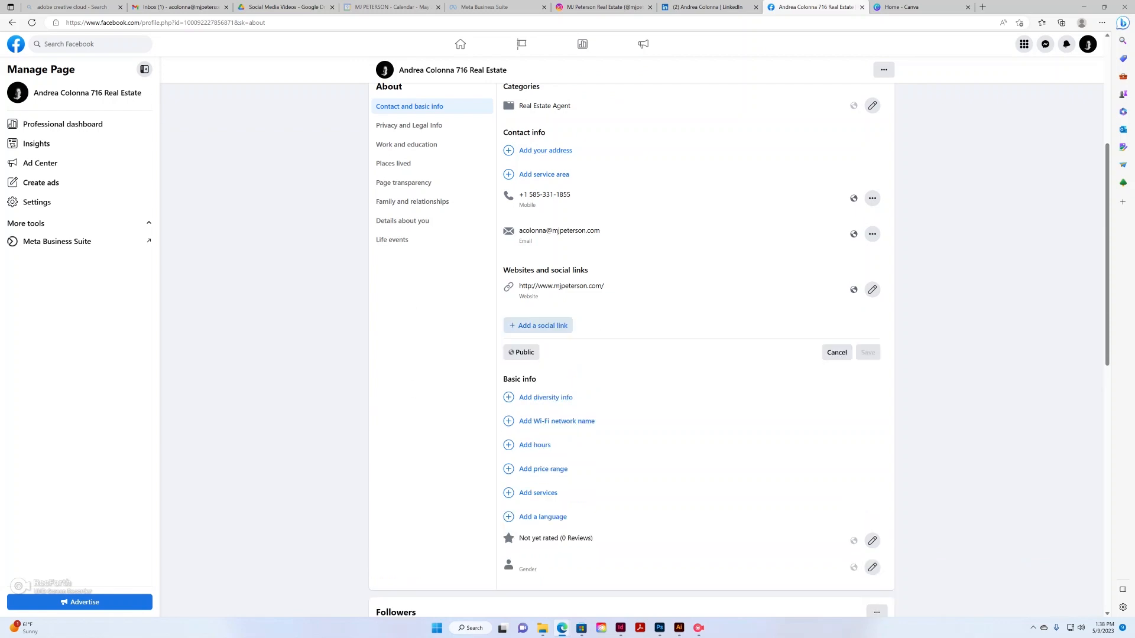
click(541, 326)
click(541, 330)
click(856, 328)
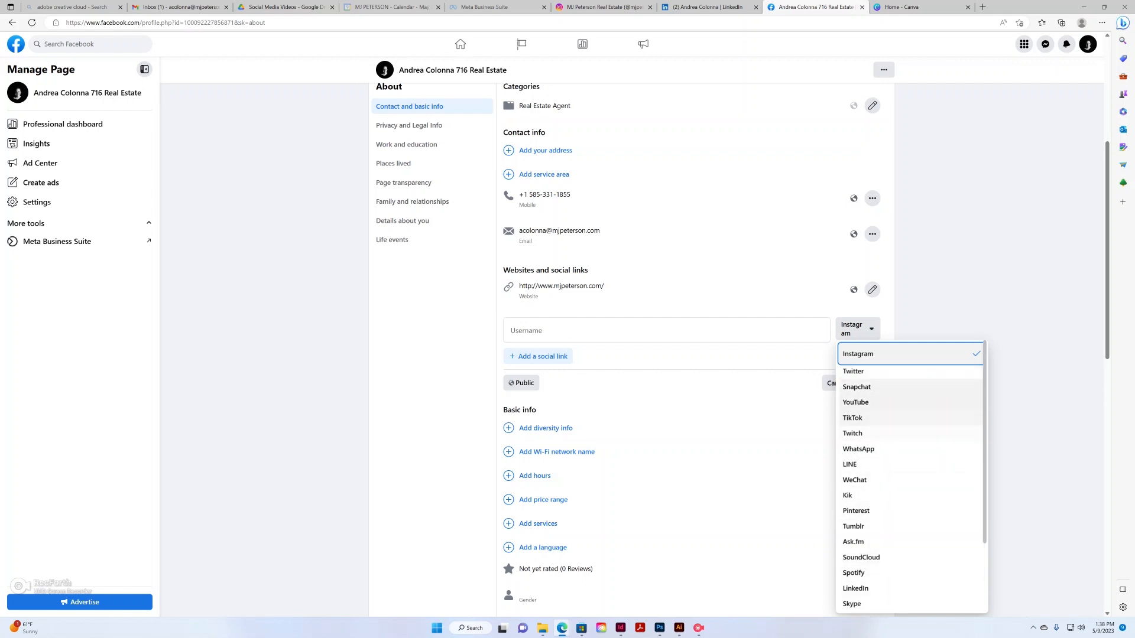
key(Escape)
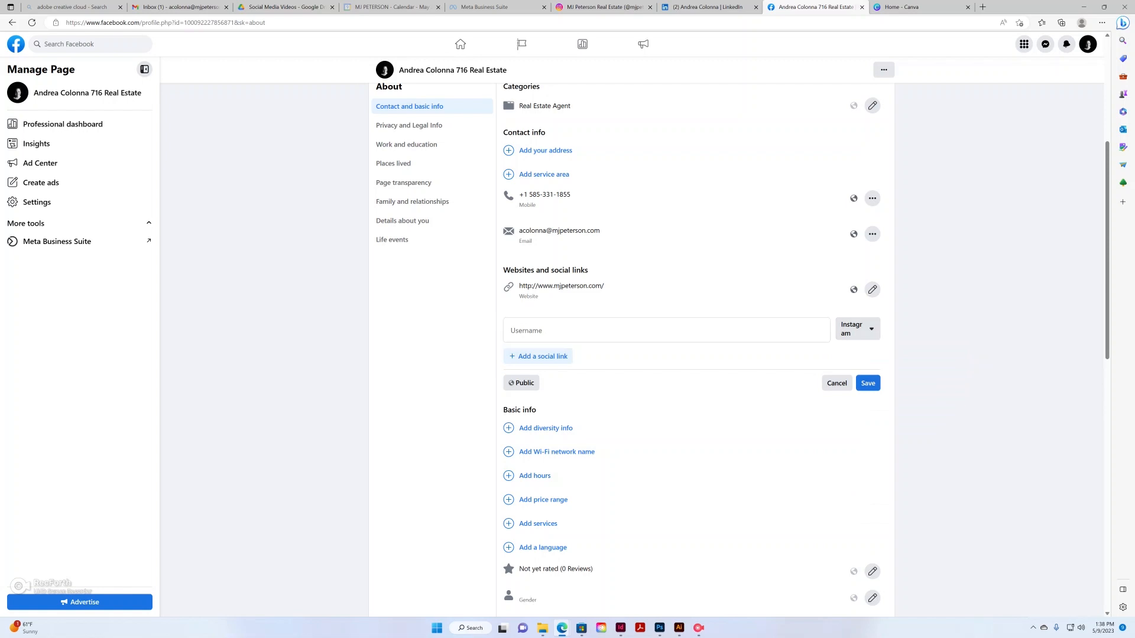
scroll(631, 351, down, 6)
scroll(631, 351, up, 3)
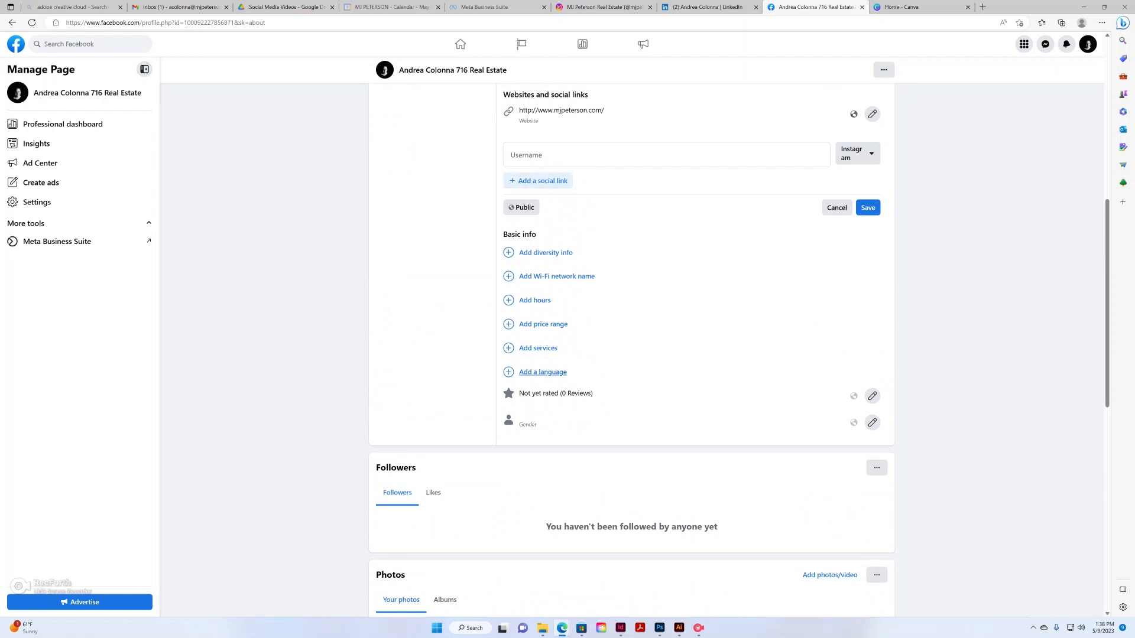
scroll(543, 372, down, 7)
scroll(631, 354, down, 3)
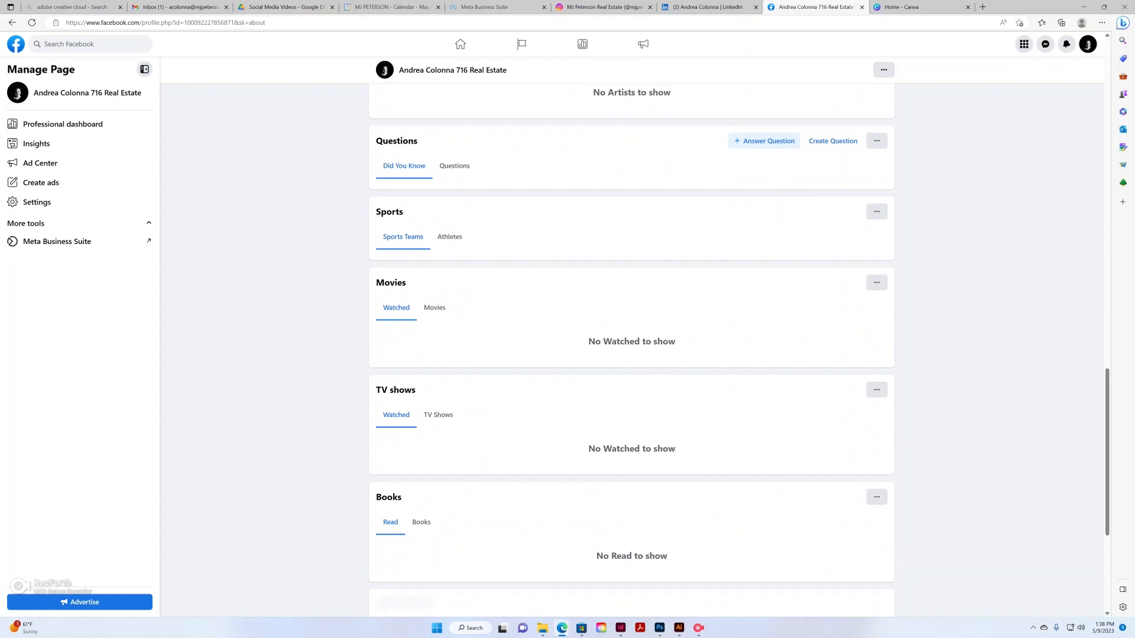
scroll(631, 355, up, 1)
scroll(631, 337, down, 3)
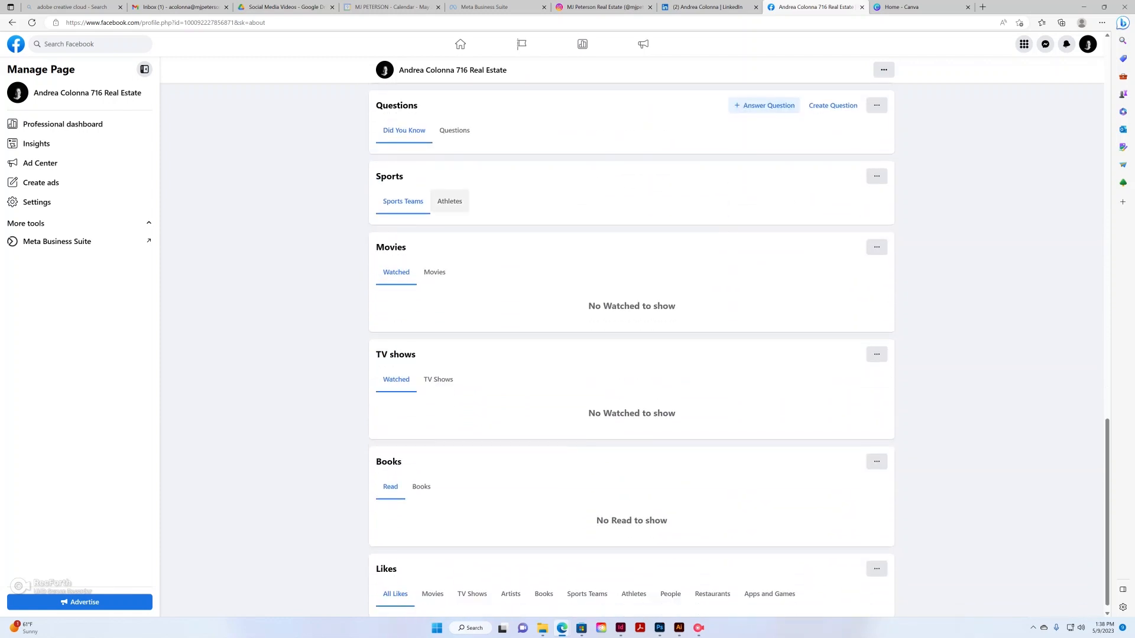
scroll(631, 355, up, 15)
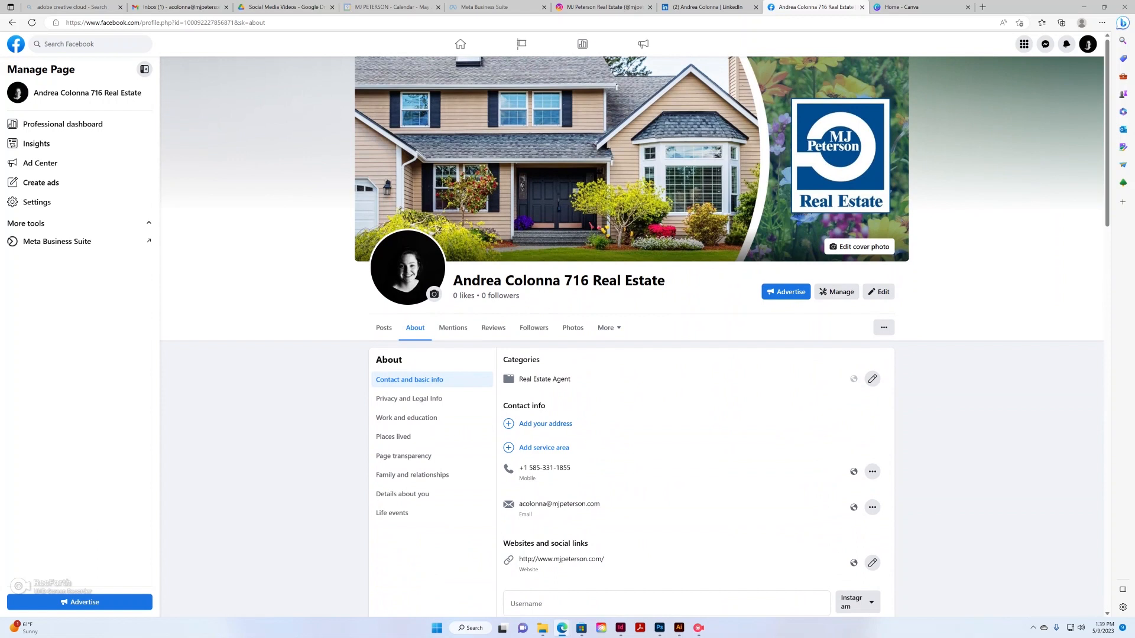
Discard the unsaved Instagram link, then view Reviews, Followers and the Cover photos and Profile pictures albums
click(453, 327)
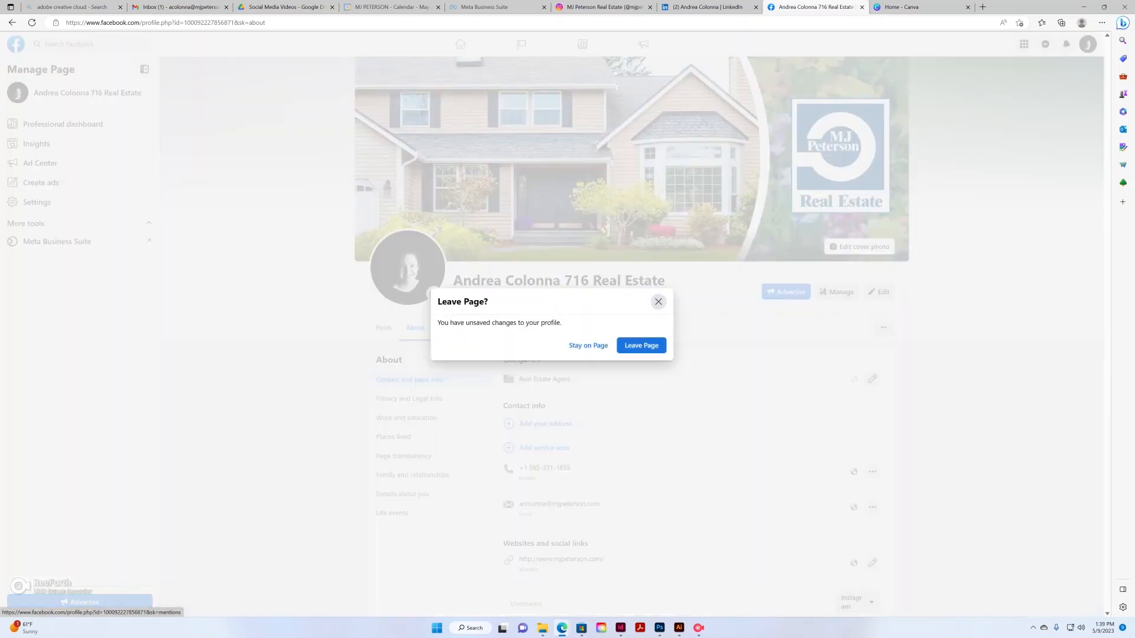
click(641, 345)
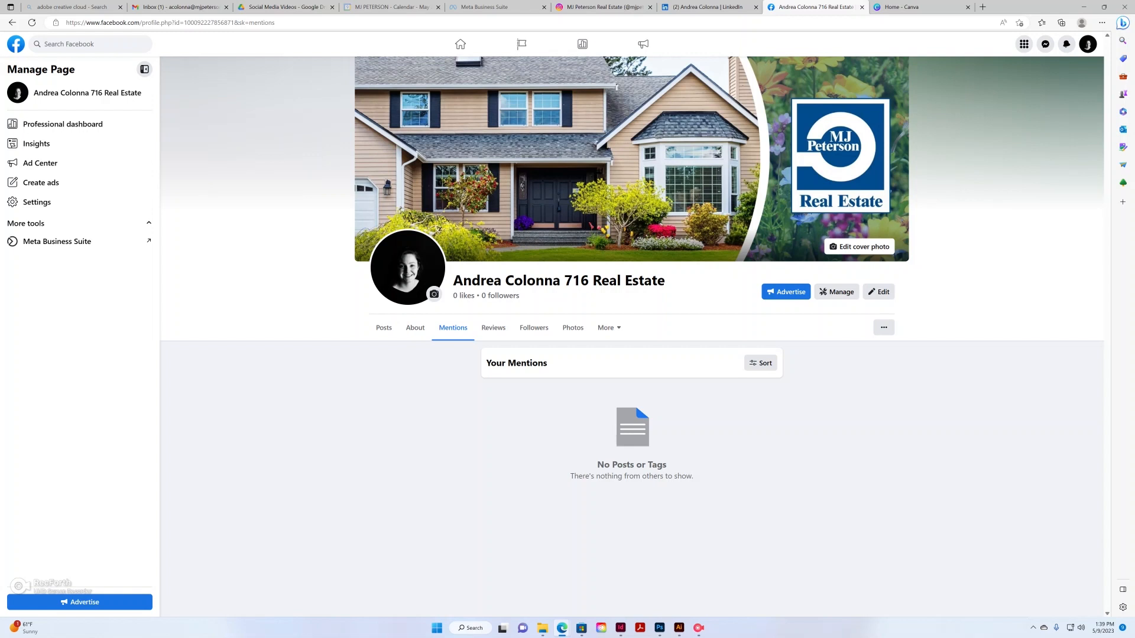
click(494, 328)
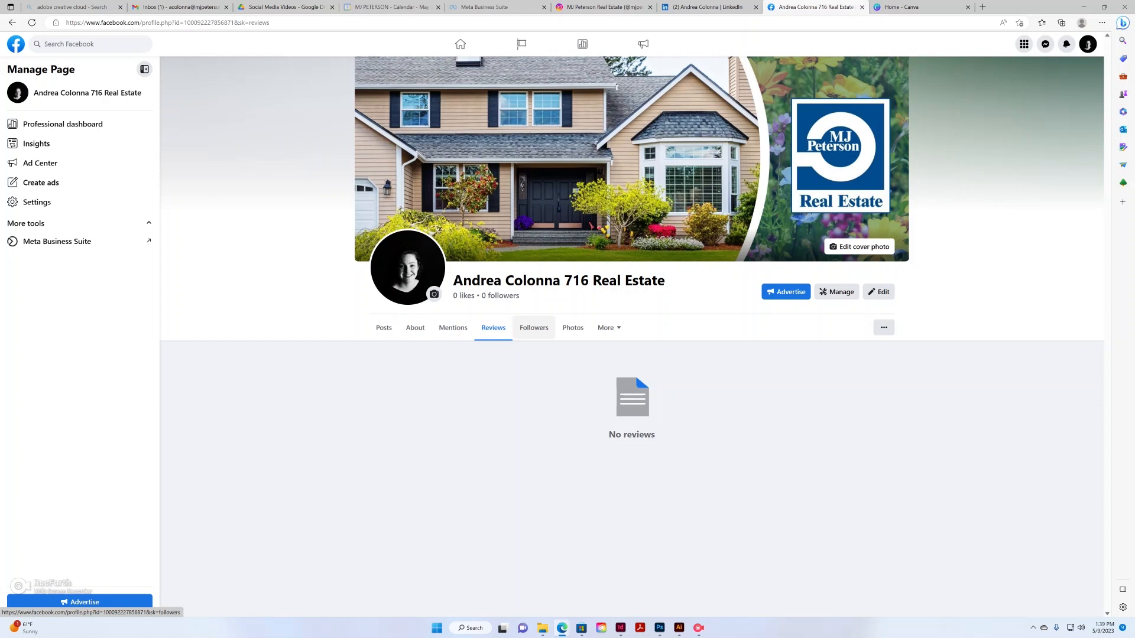
click(534, 328)
scroll(533, 327, down, 3)
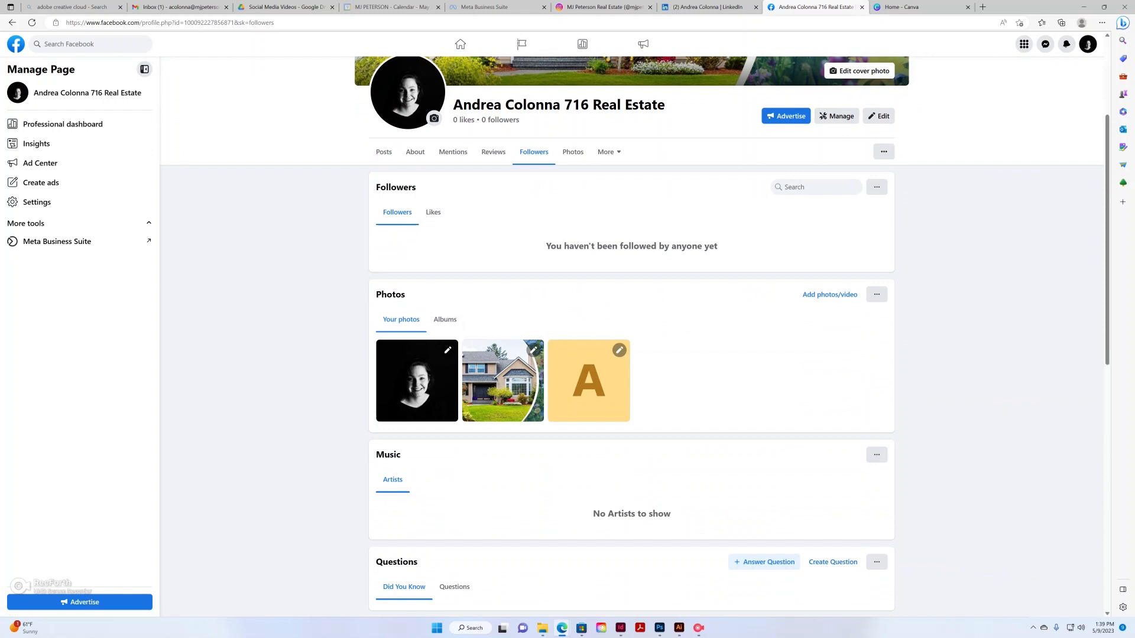
scroll(572, 327, up, 3)
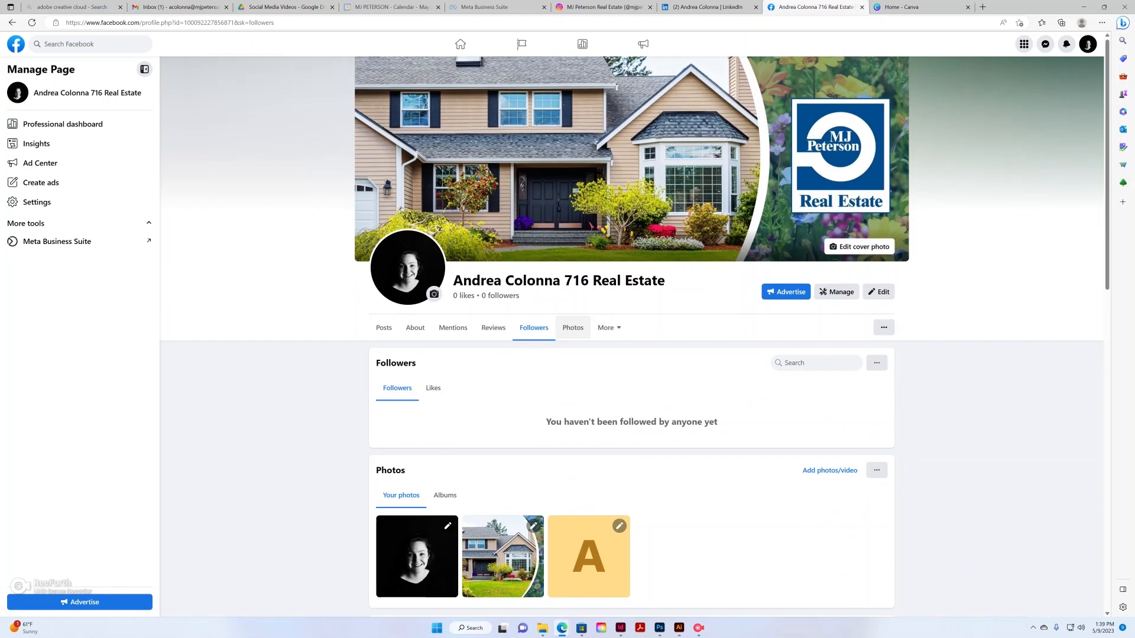
click(445, 388)
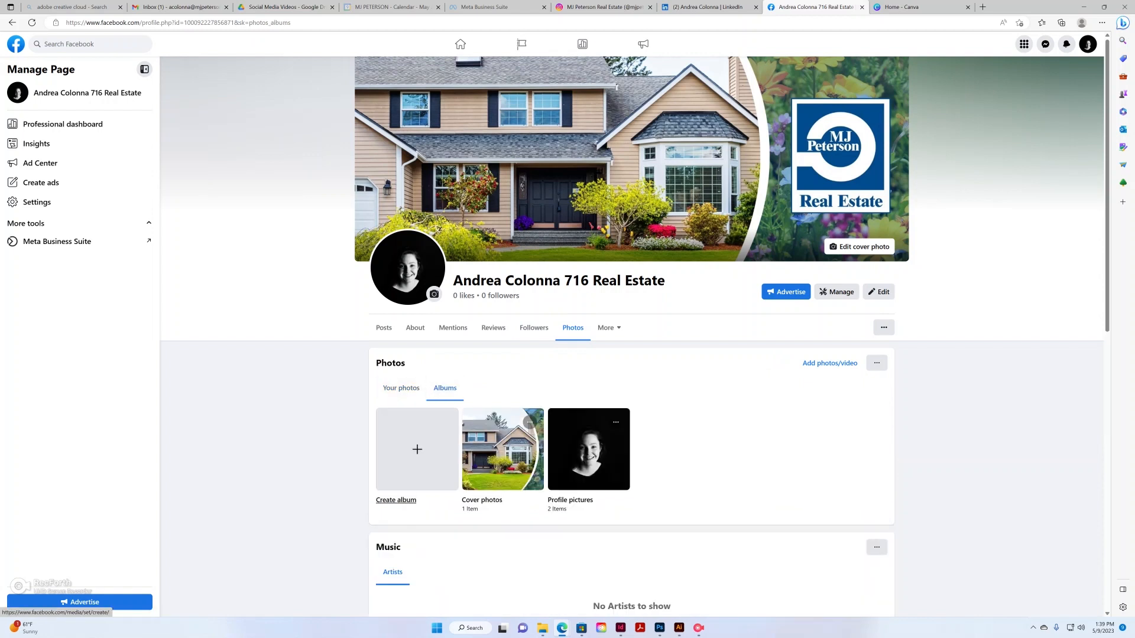
Cancel the new photo album and go back to the Page's Posts timeline
click(417, 449)
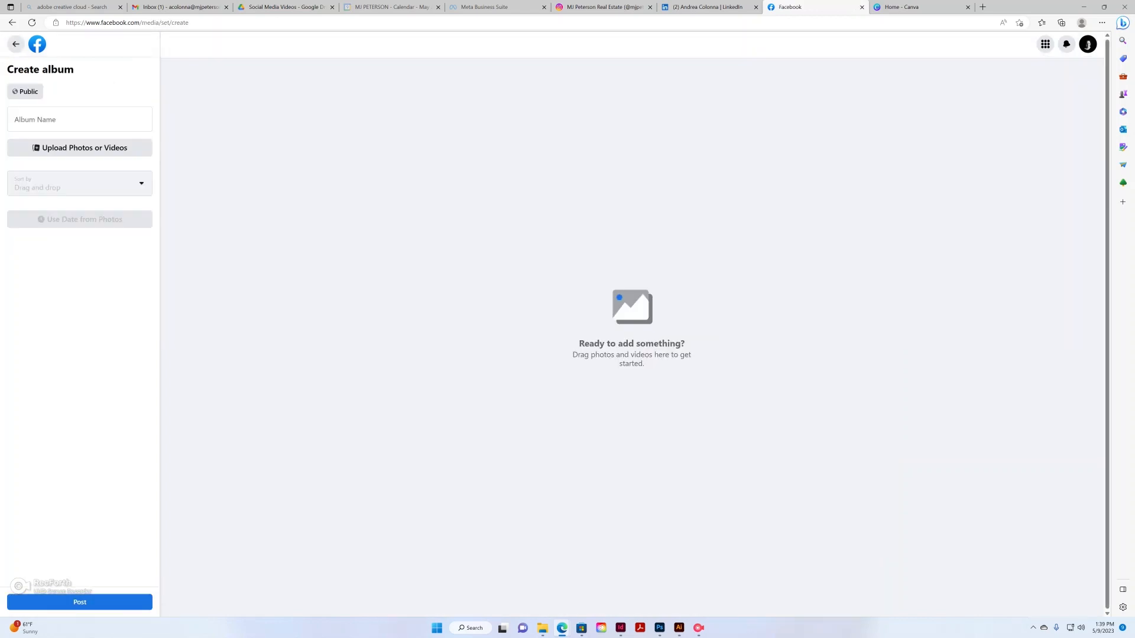
click(79, 119)
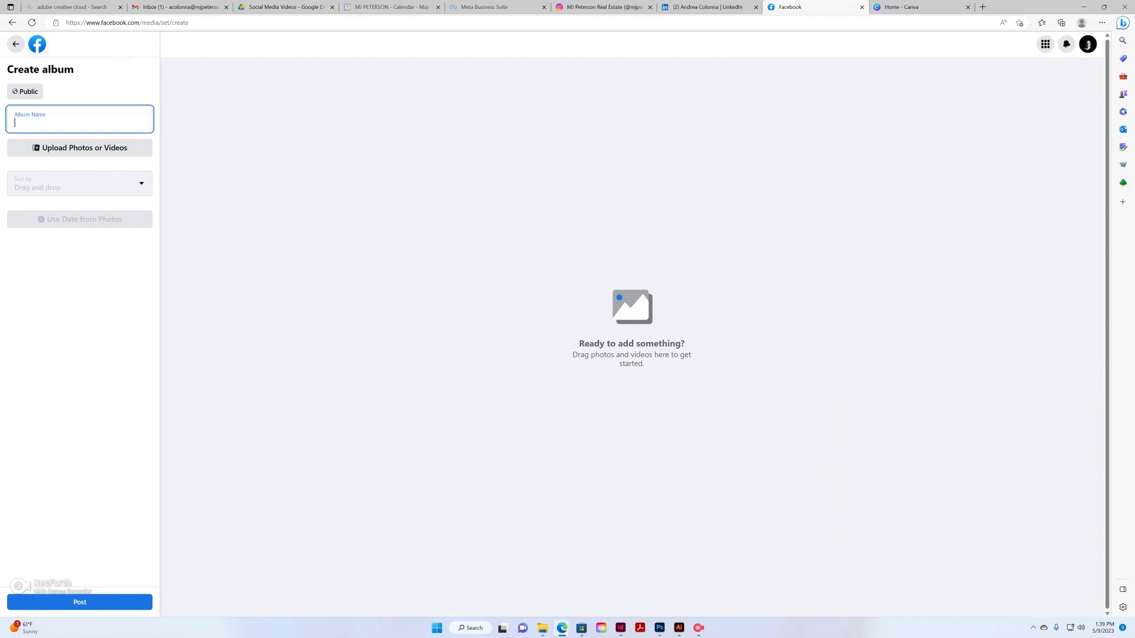
click(16, 44)
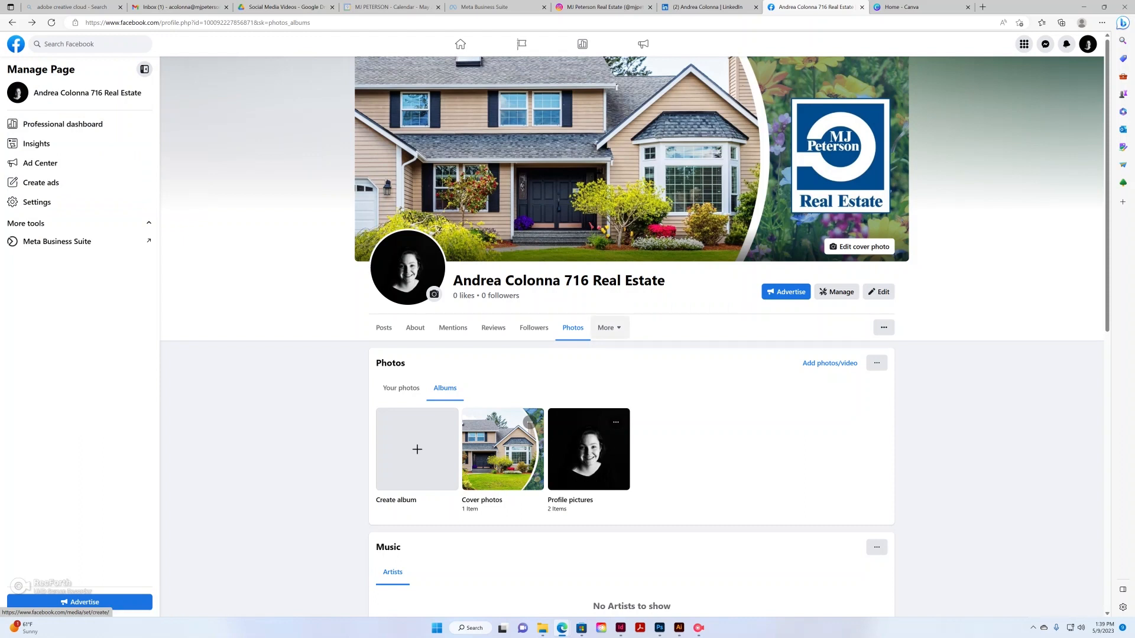
click(609, 327)
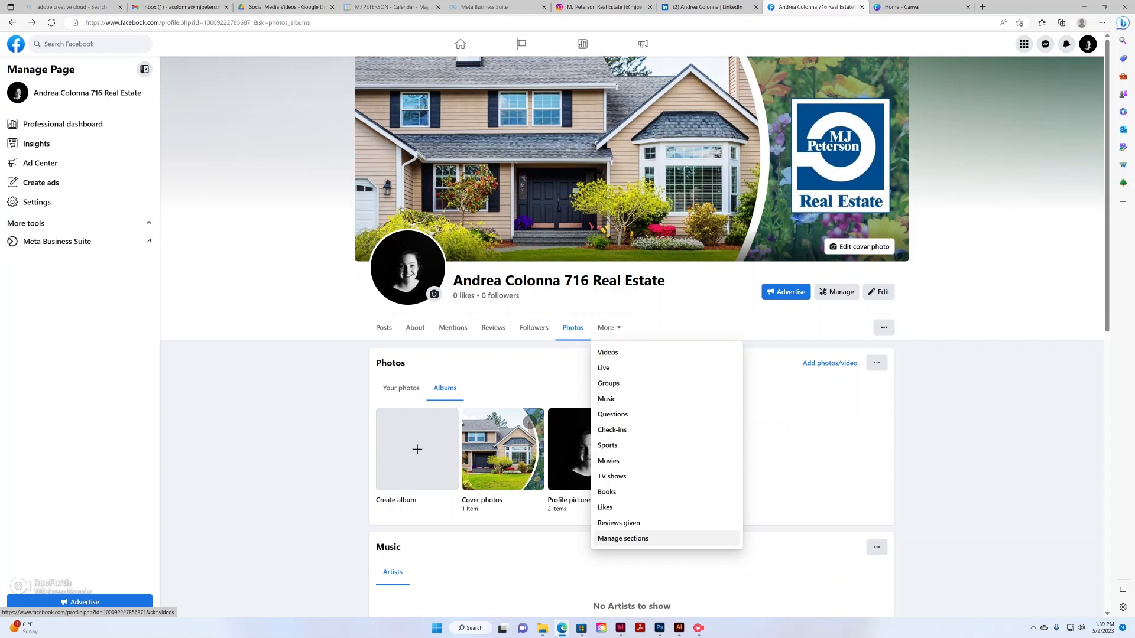
click(532, 363)
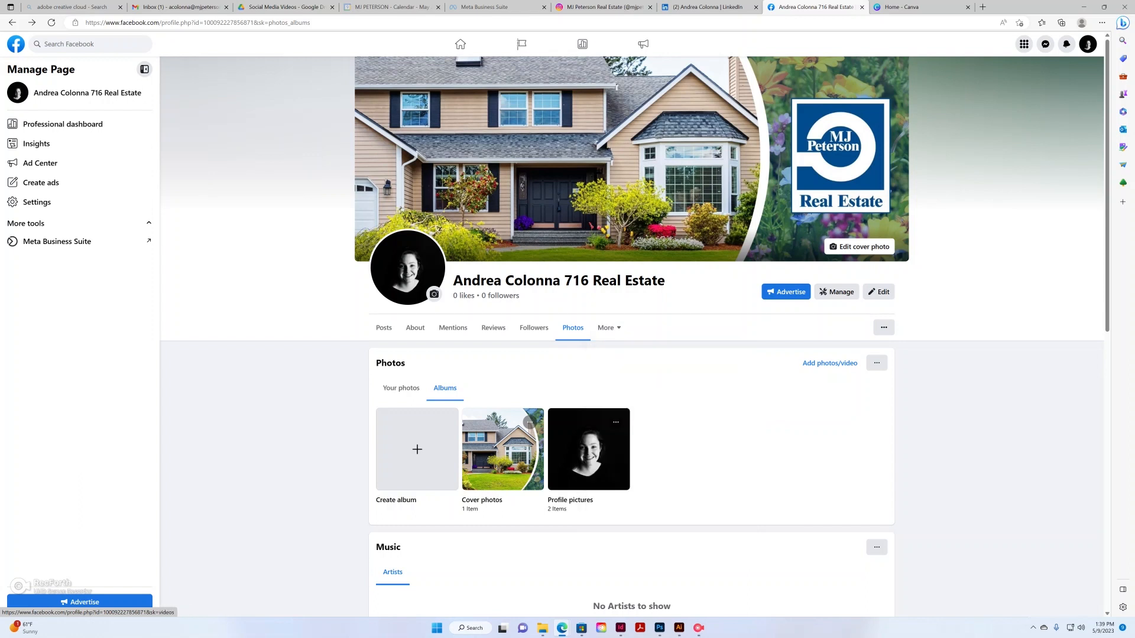
click(383, 327)
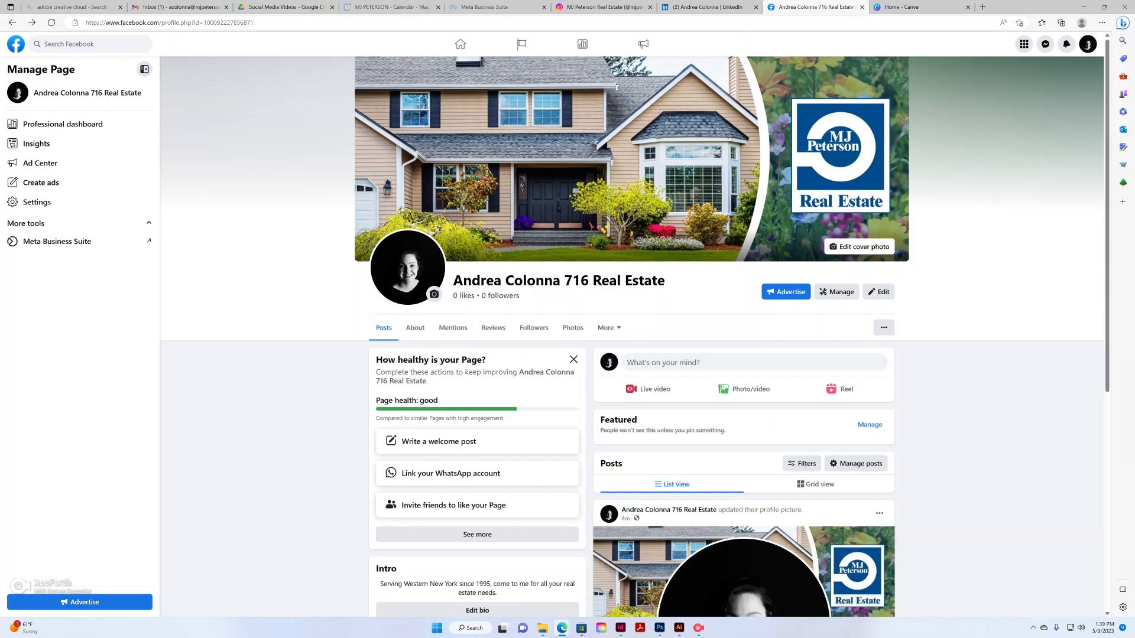
Publish 'Welcome to my new page!' with feeling fantastic and a Send message button
click(438, 442)
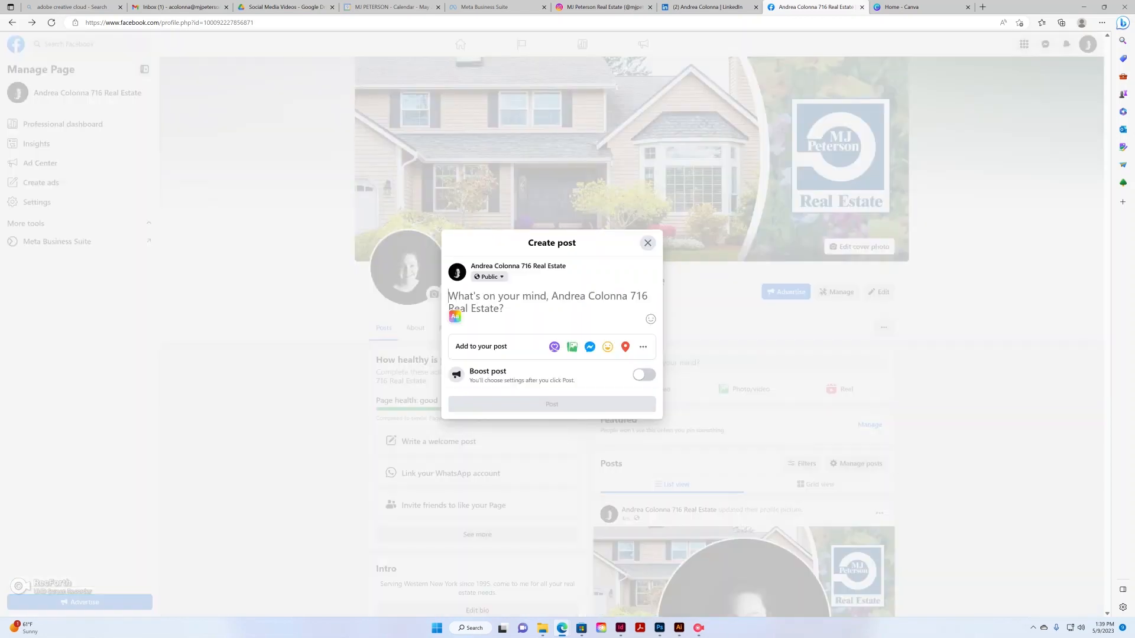
text(W)
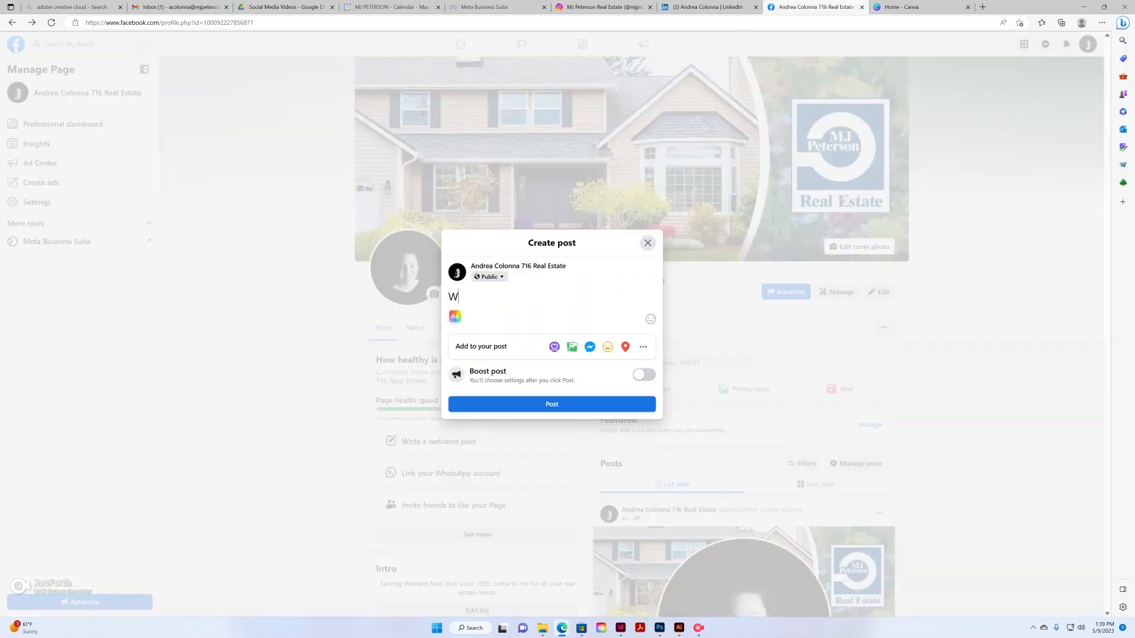
text(elcome to my new page!)
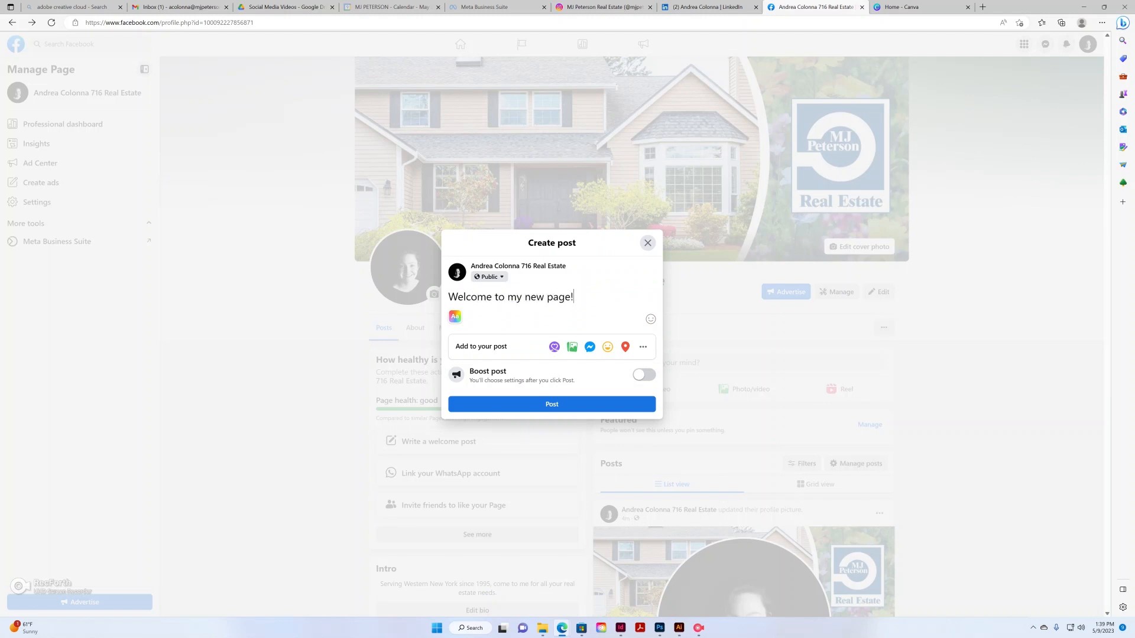
click(608, 347)
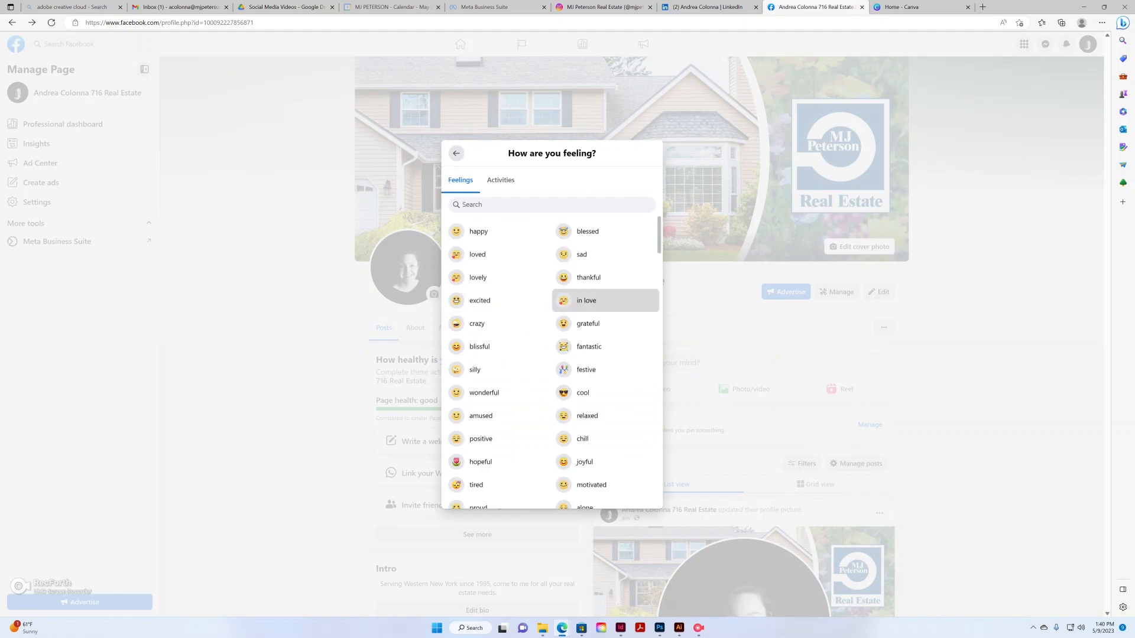
click(585, 347)
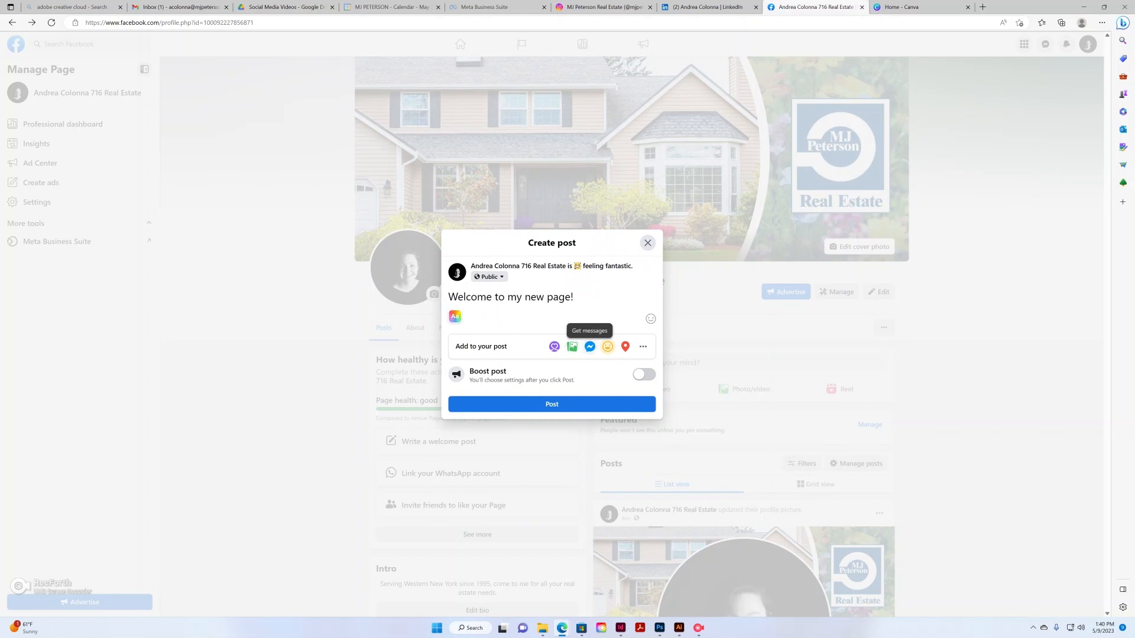
click(589, 346)
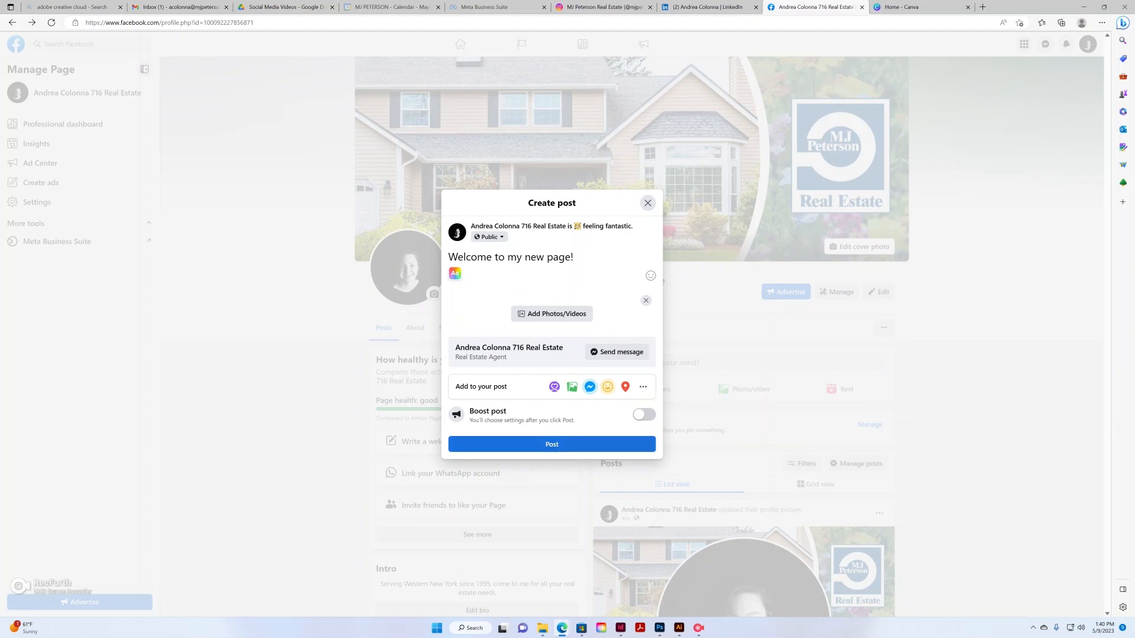
click(552, 444)
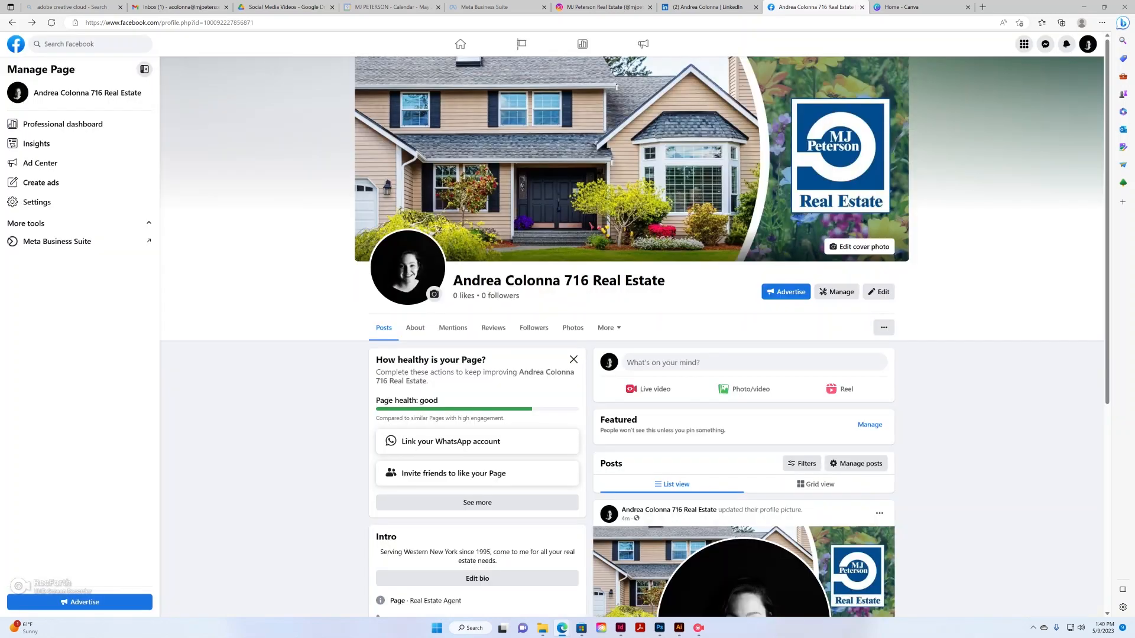
Reload the Page and check that the welcome post and the Intro hobbies appear
key(F5)
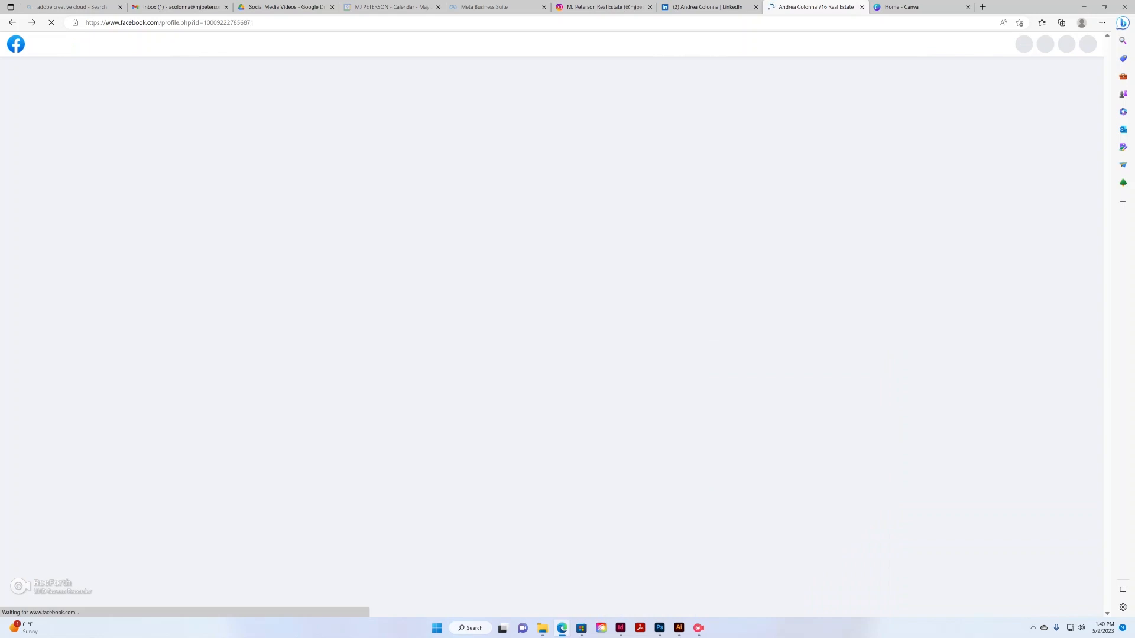
scroll(744, 354, down, 5)
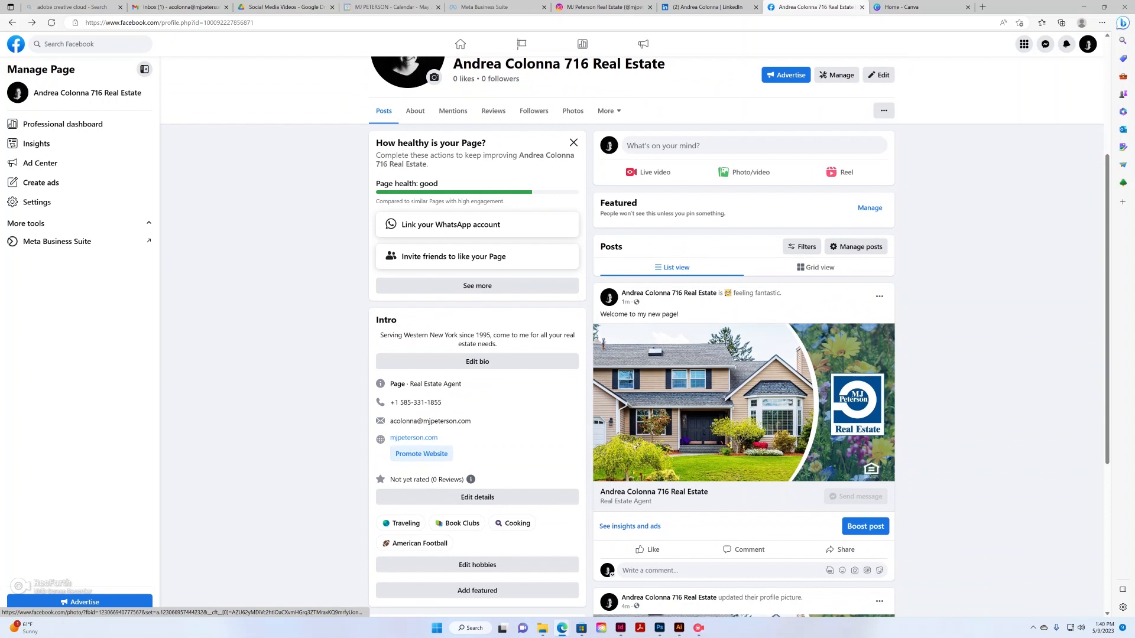
scroll(743, 355, down, 1)
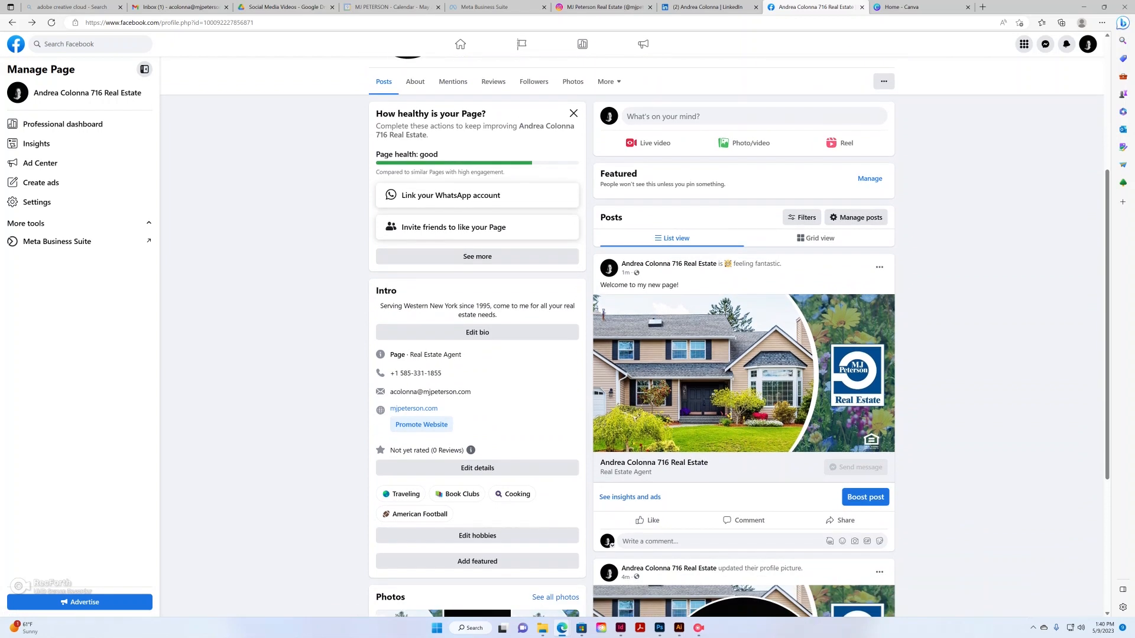
scroll(743, 355, up, 4)
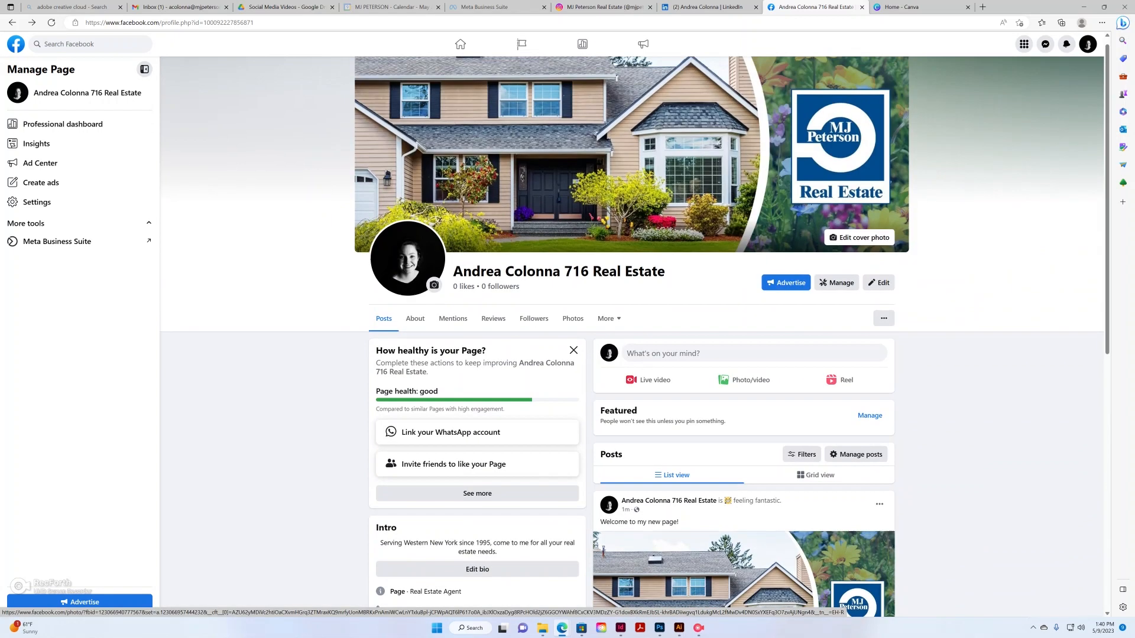
scroll(743, 354, down, 4)
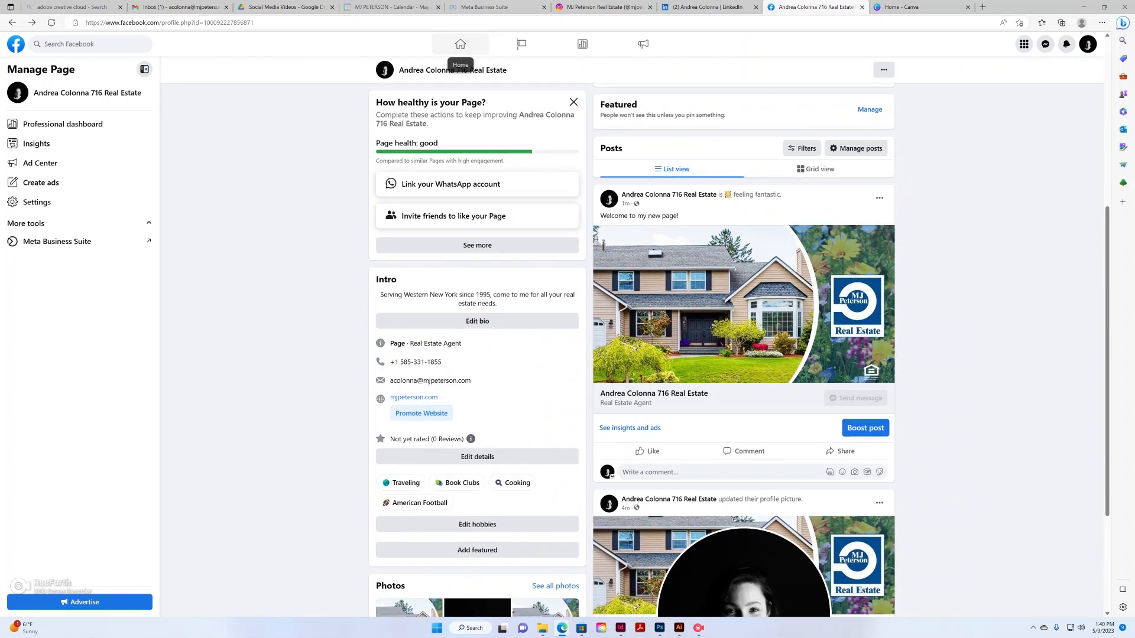
scroll(744, 331, up, 2)
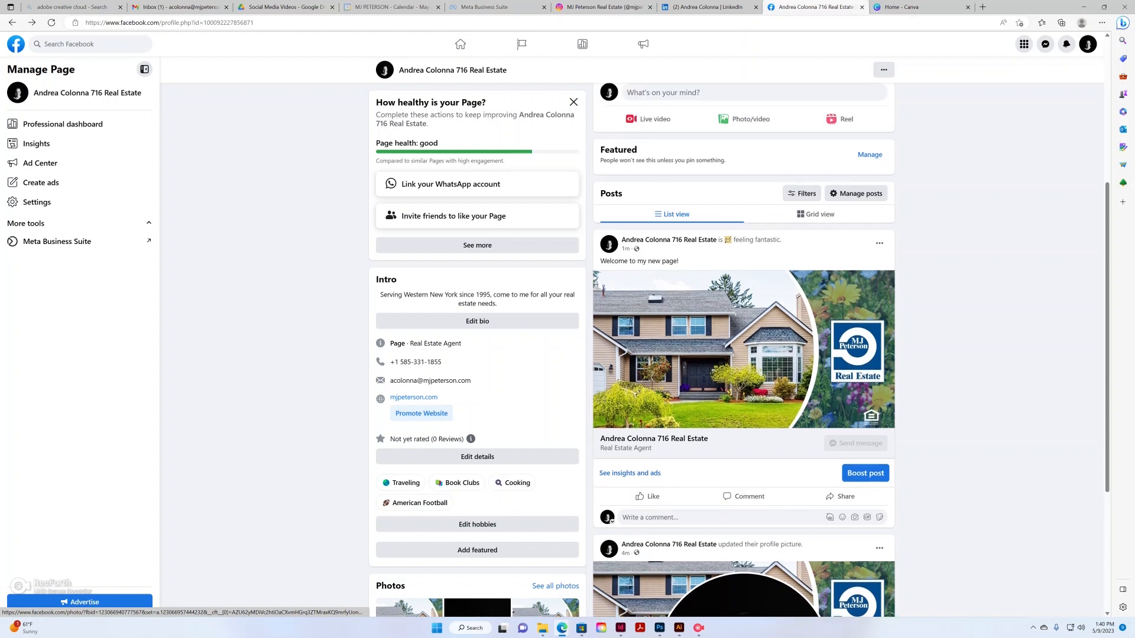